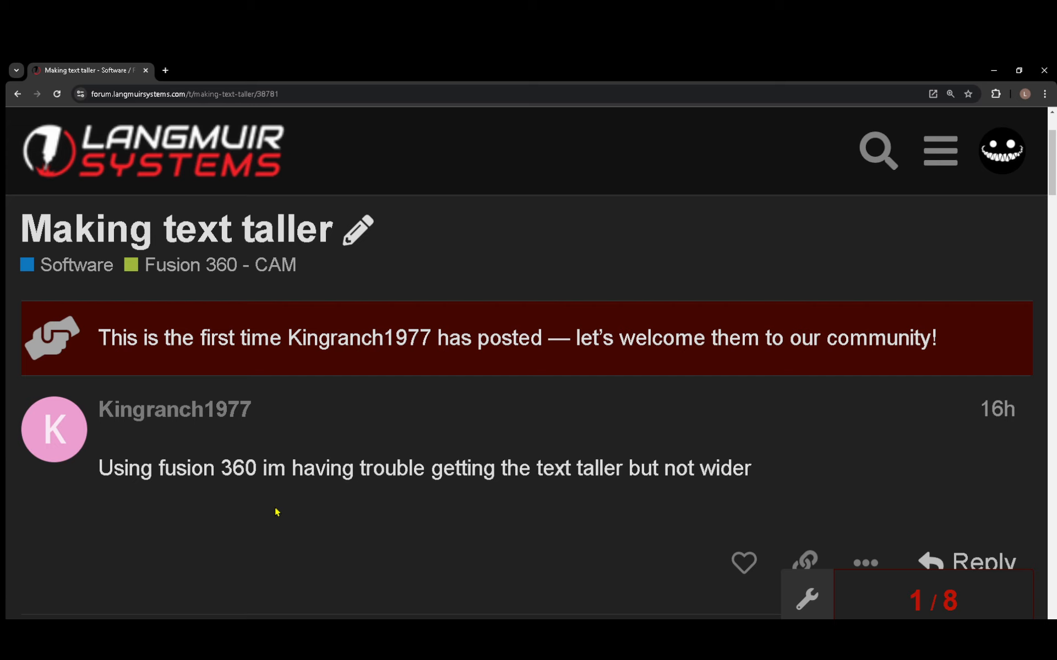
# Read the opening posts of the forum thread about making text taller but not wider in Fusion 360
pyautogui.scroll(-10, 276, 512)
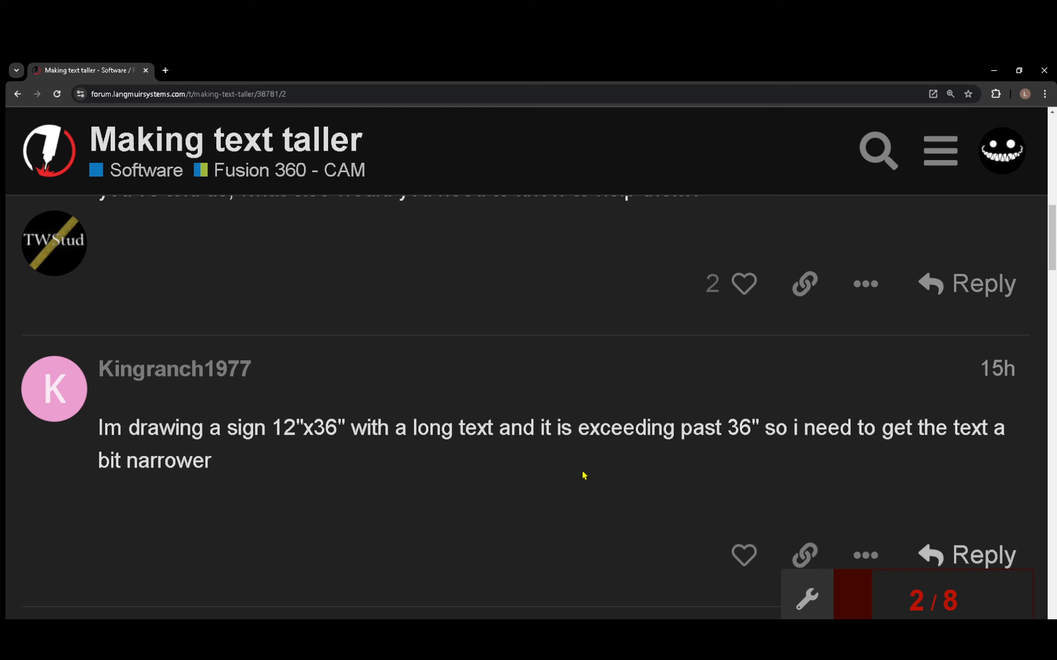
pyautogui.scroll(-1, 551, 477)
pyautogui.scroll(-2, 547, 478)
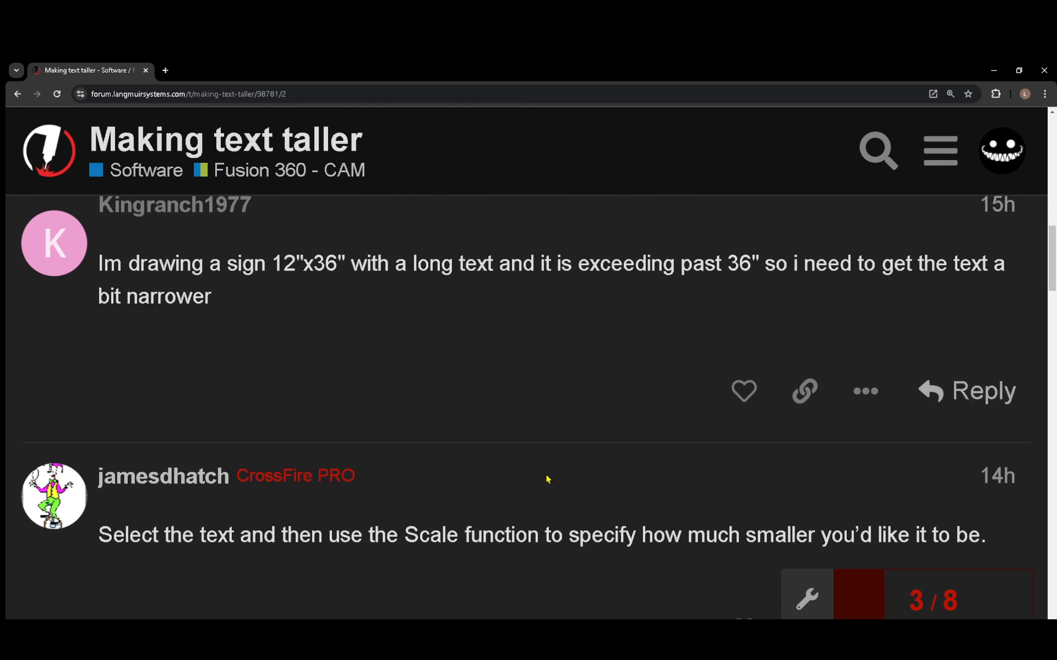
pyautogui.scroll(4, 531, 473)
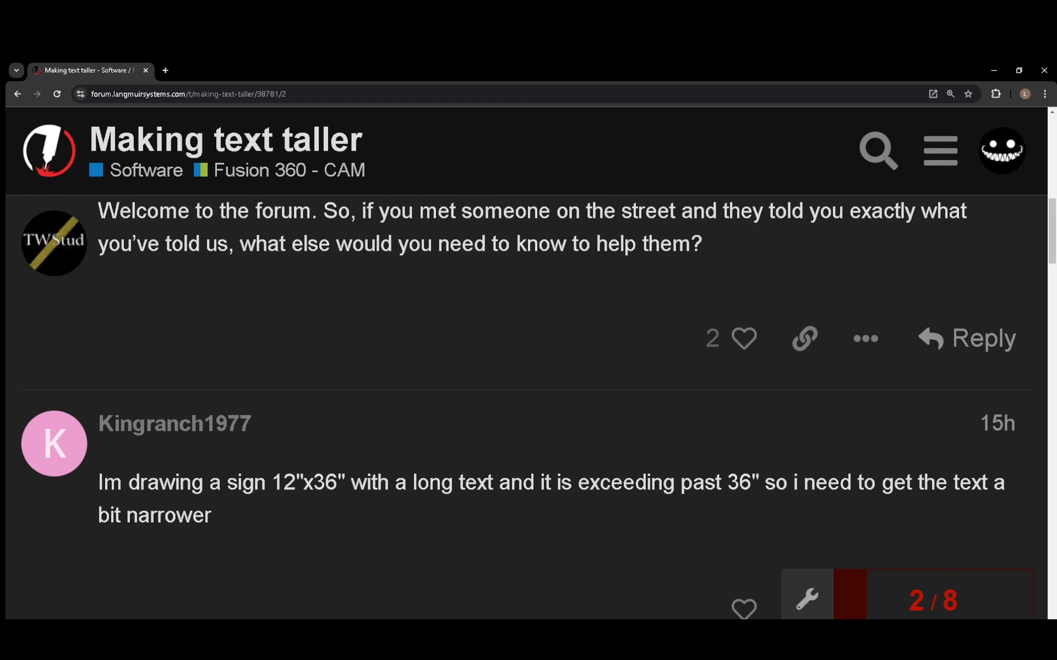
# Switch to Autodesk Fusion and save the empty design as TALL TEXT TOPIC FORUM in Admin Project
pyautogui.click(218, 638)
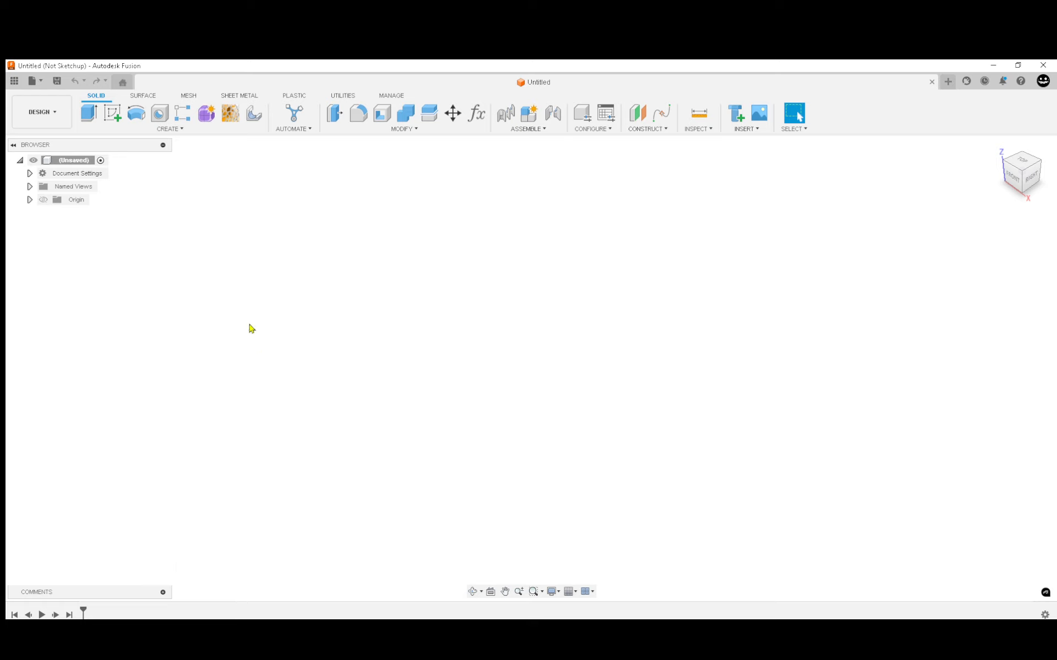
pyautogui.click(57, 82)
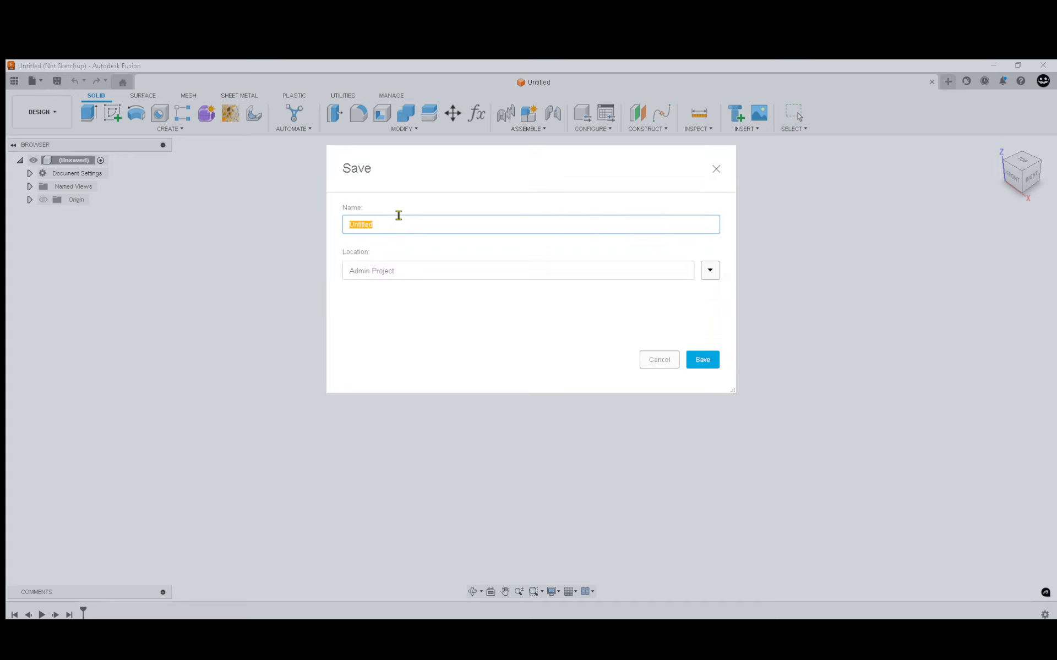
pyautogui.write('TALL ')
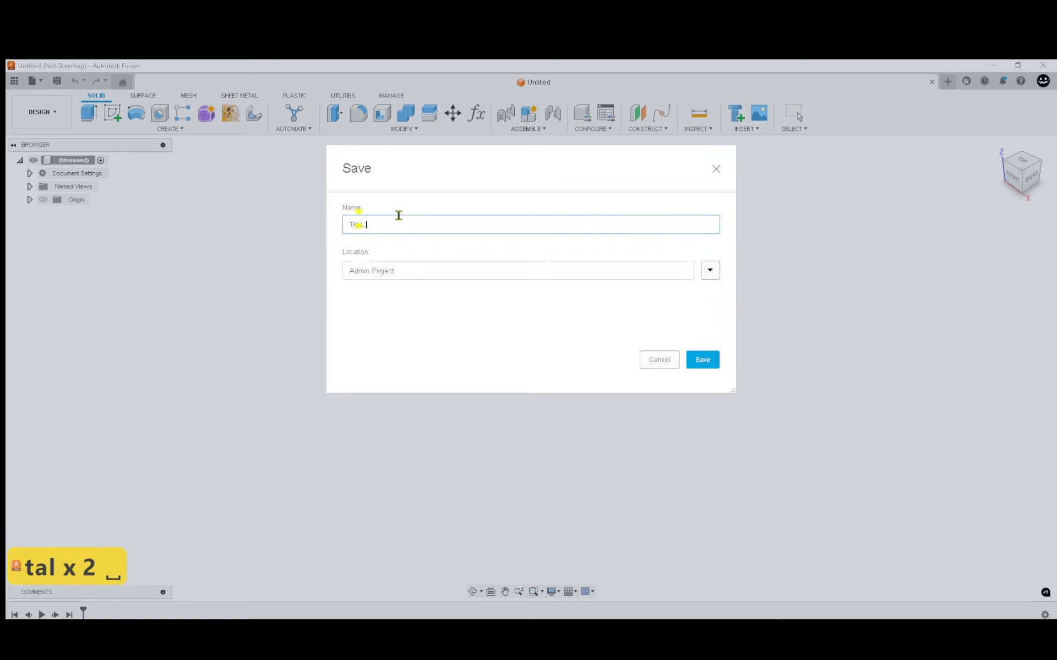
pyautogui.write('TEXT')
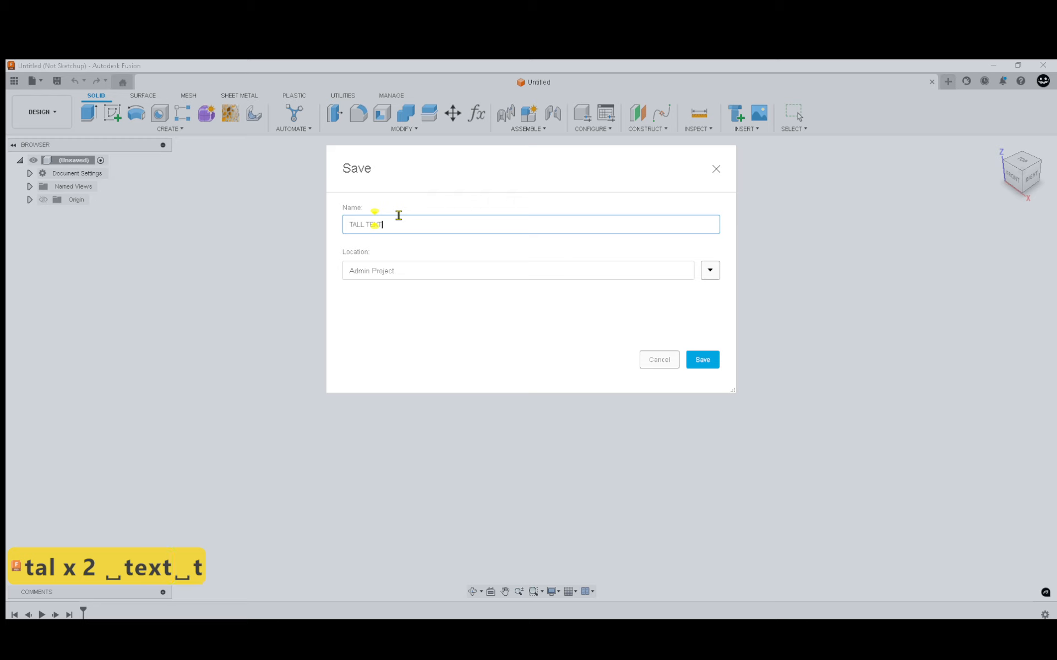
pyautogui.write(' TOPIC ')
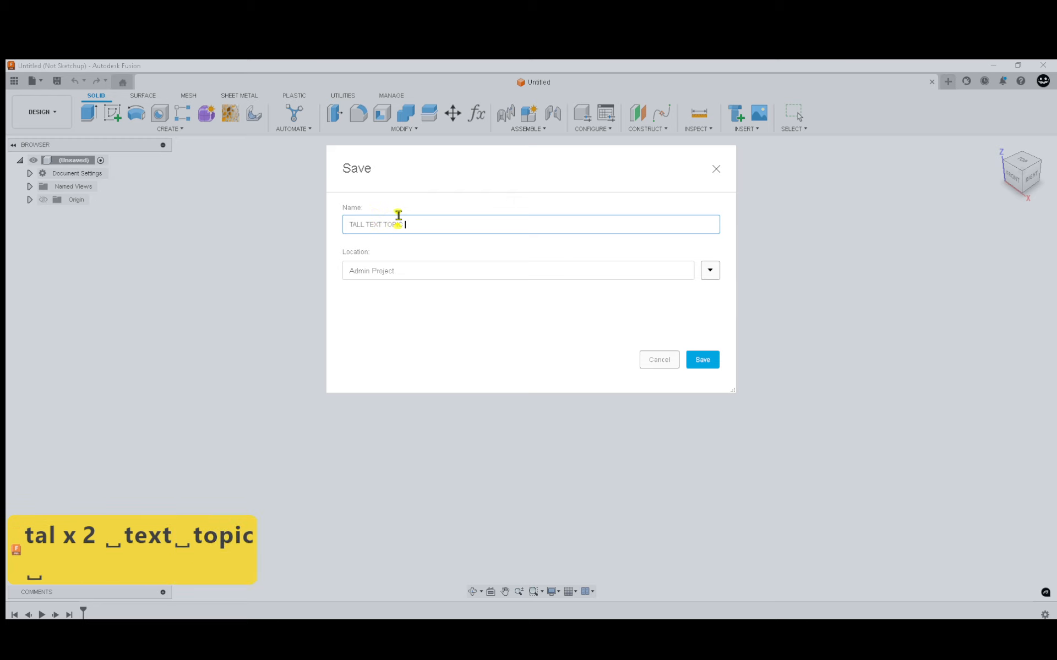
pyautogui.write('FO')
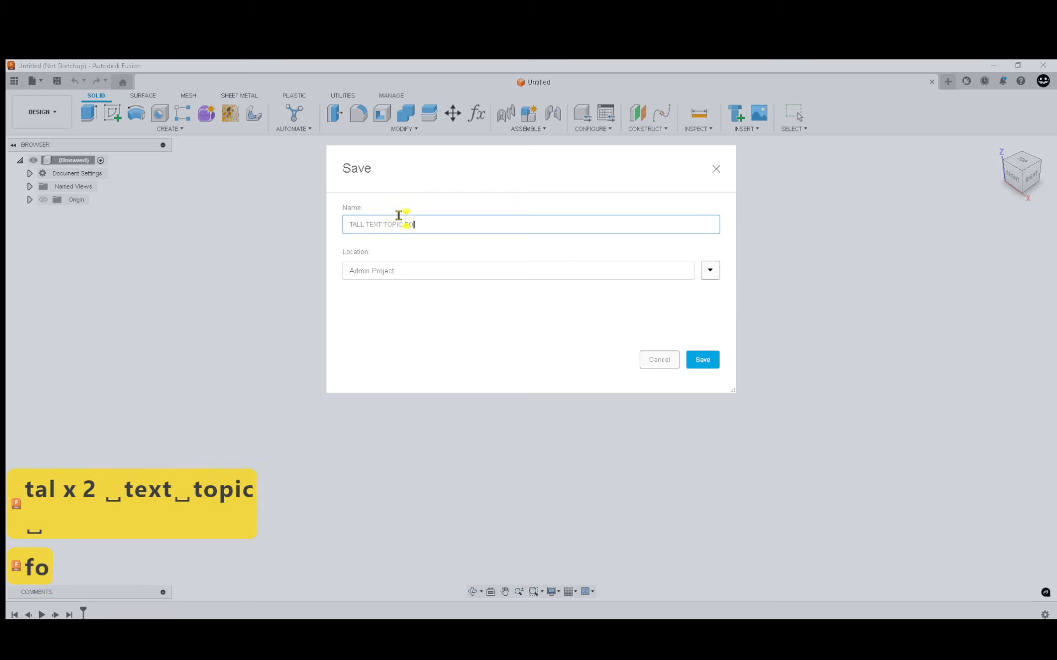
pyautogui.write('RUM')
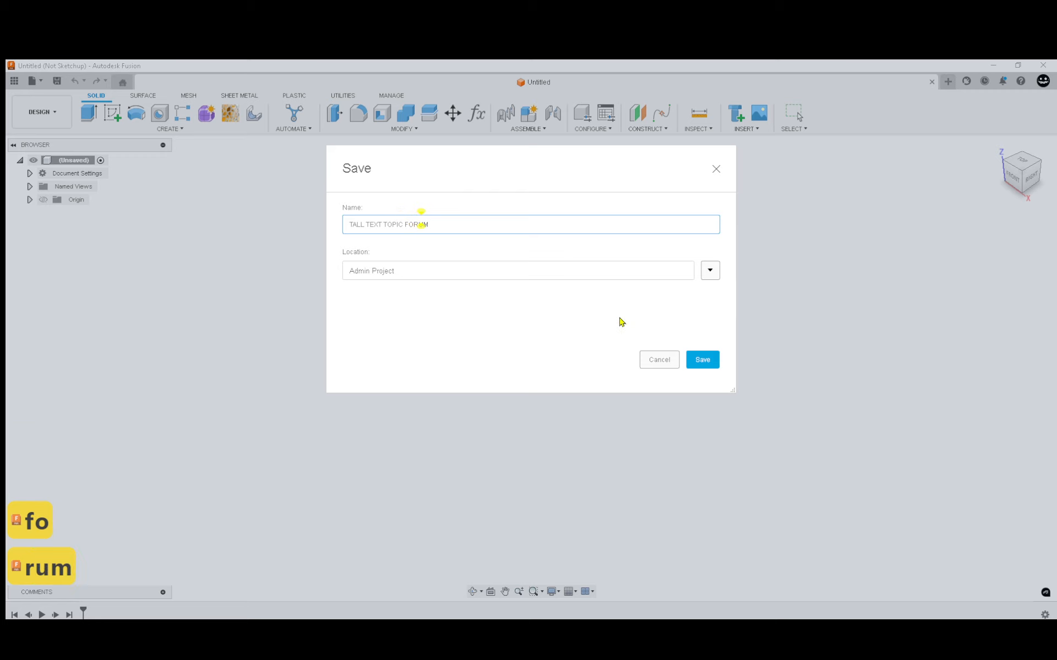
pyautogui.click(703, 361)
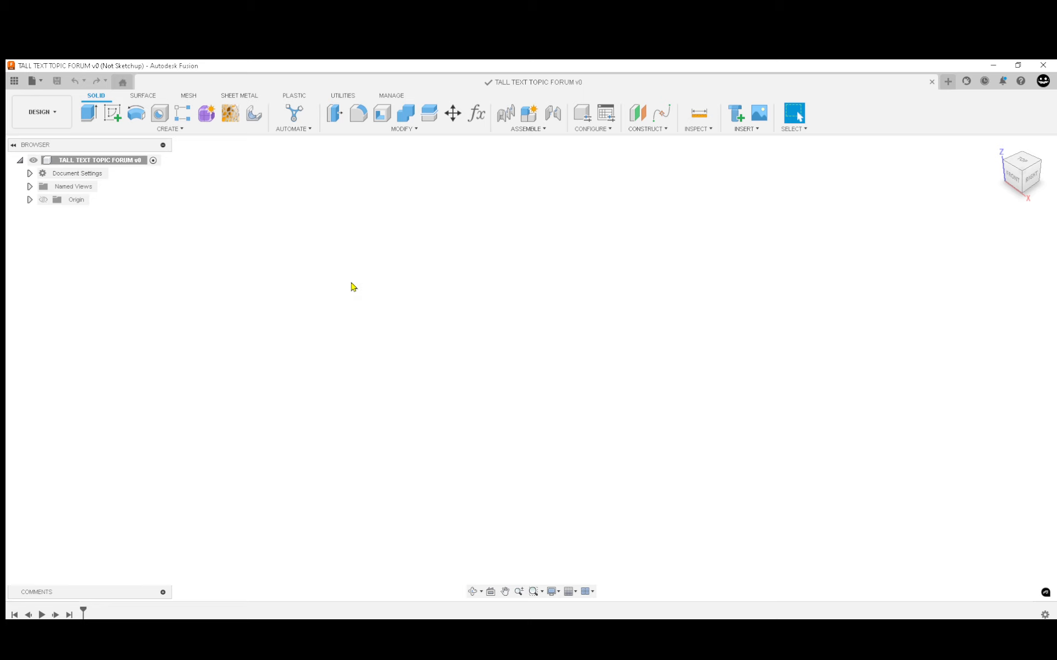
# Create a sketch on the horizontal plane and draw a 36 in by 12 in center rectangle on the origin
pyautogui.click(118, 118)
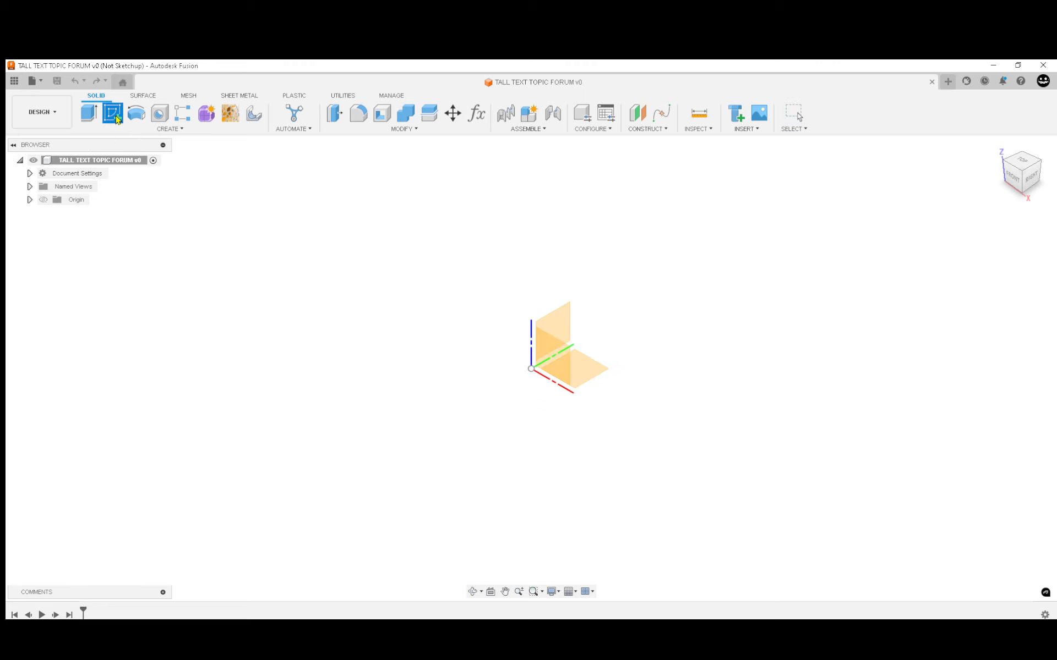
pyautogui.click(587, 379)
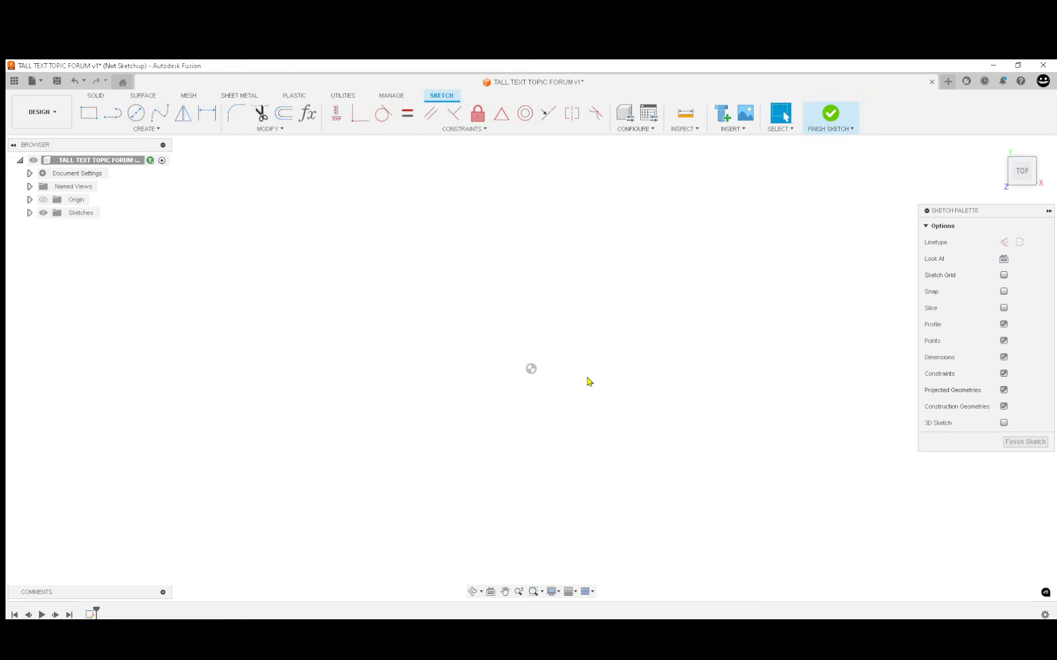
pyautogui.press('r')
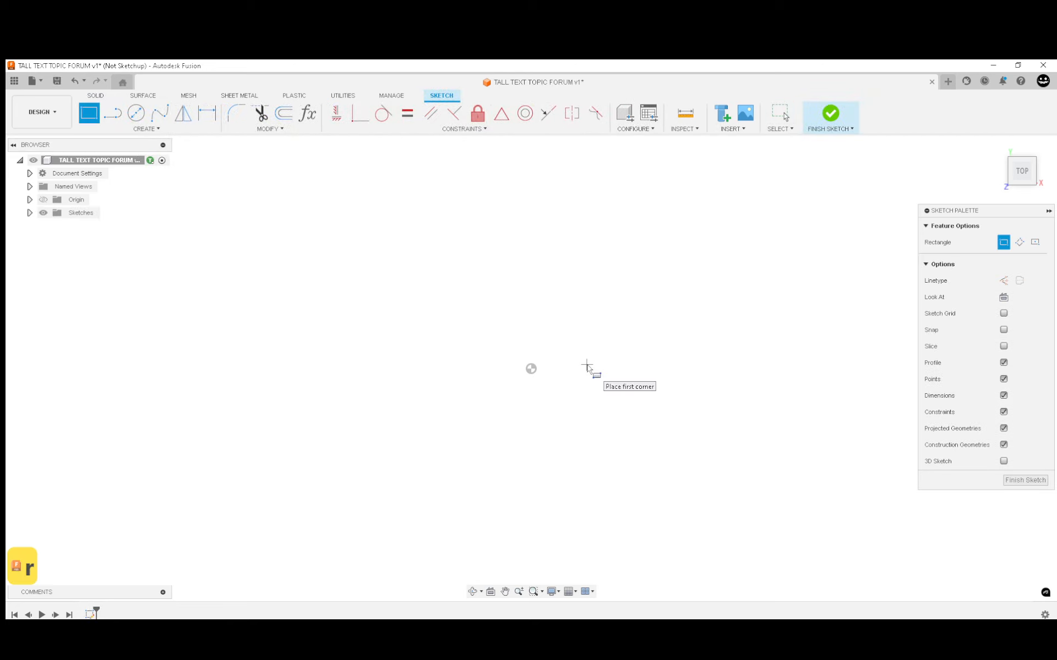
pyautogui.click(1039, 244)
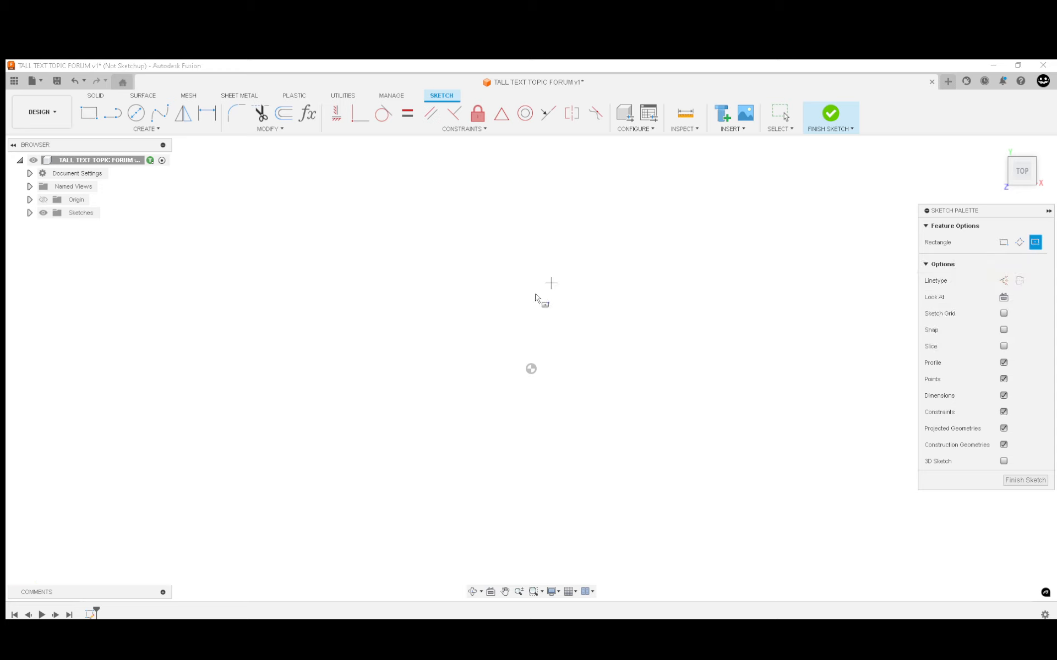
pyautogui.click(531, 368)
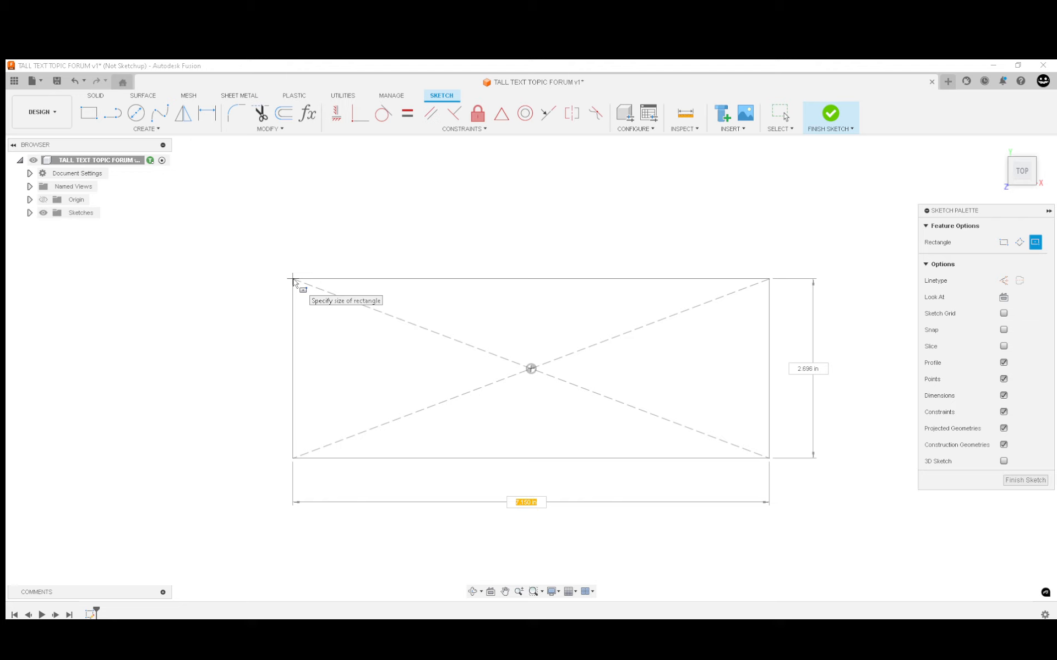
pyautogui.write('36')
pyautogui.press('Tab')
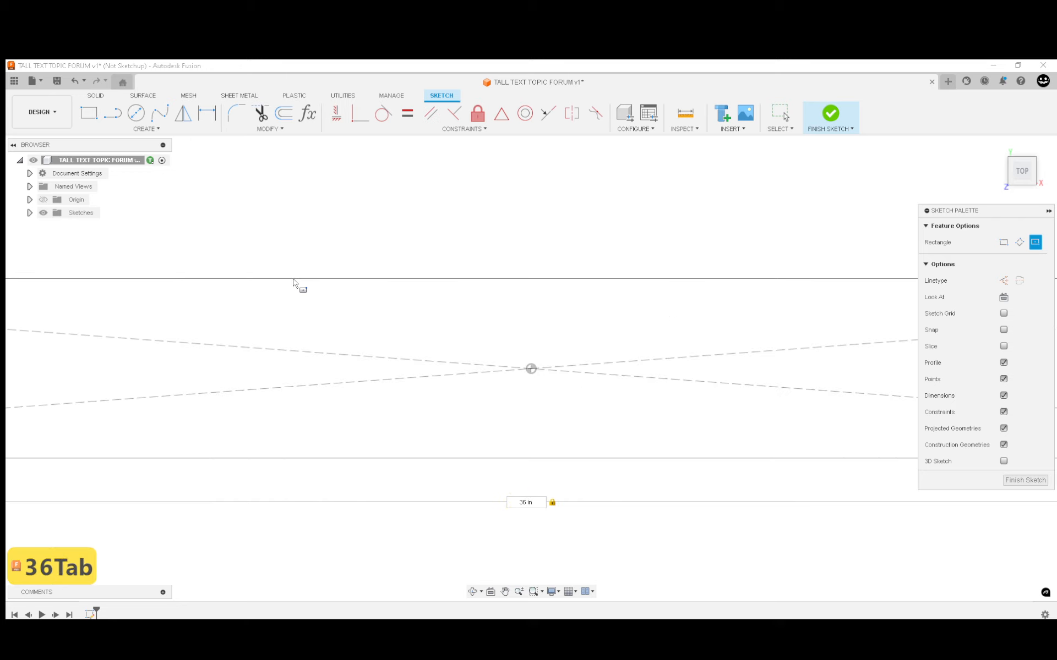
pyautogui.write('12')
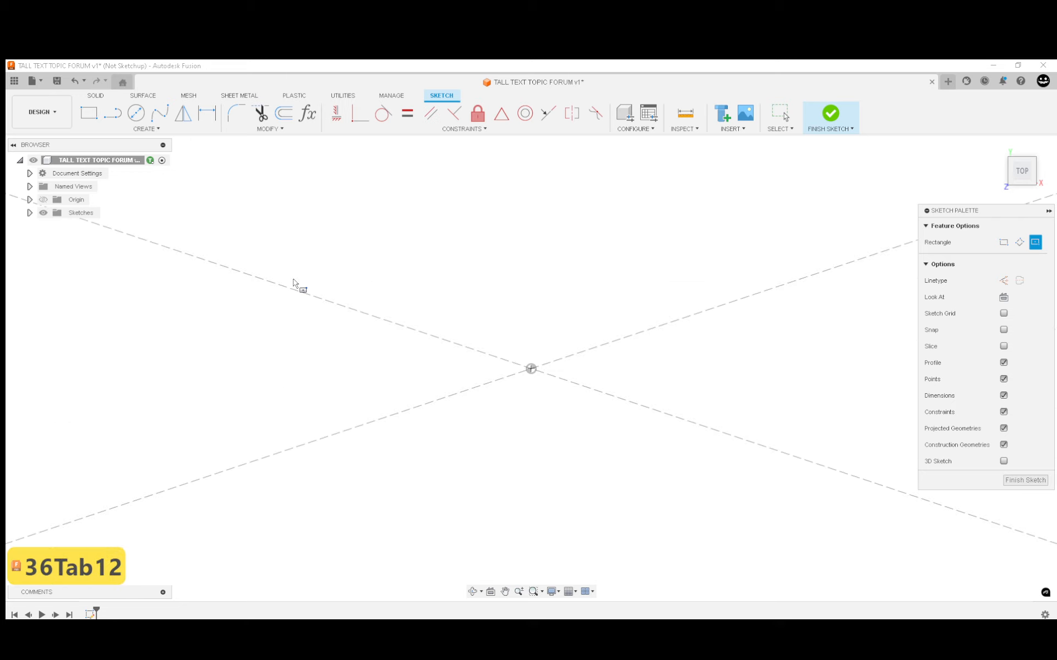
pyautogui.press('Return')
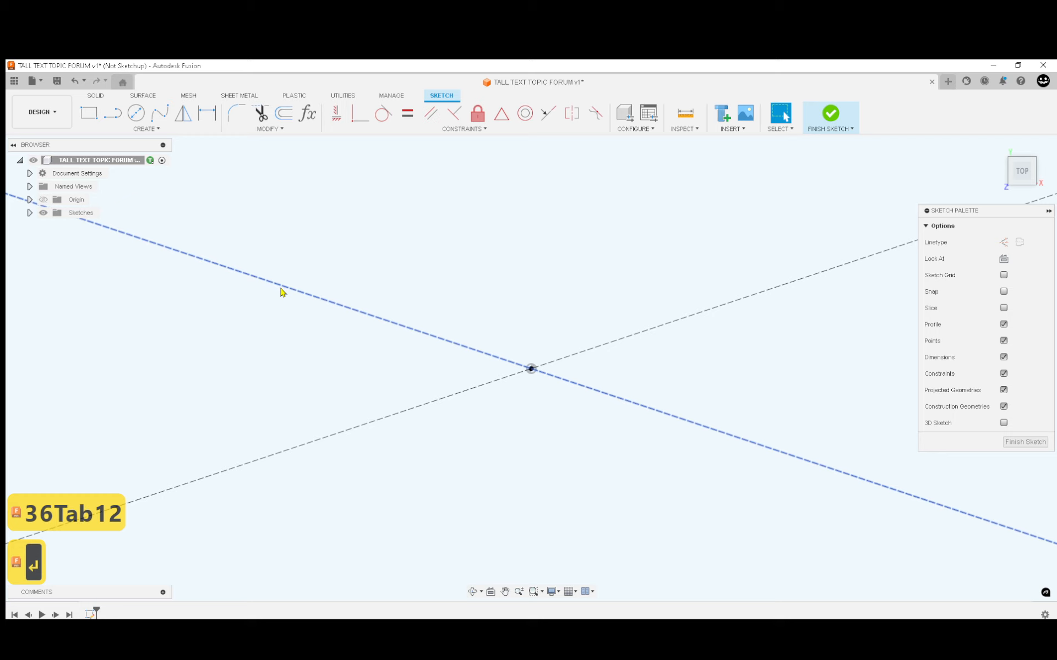
pyautogui.scroll(-3, 281, 291)
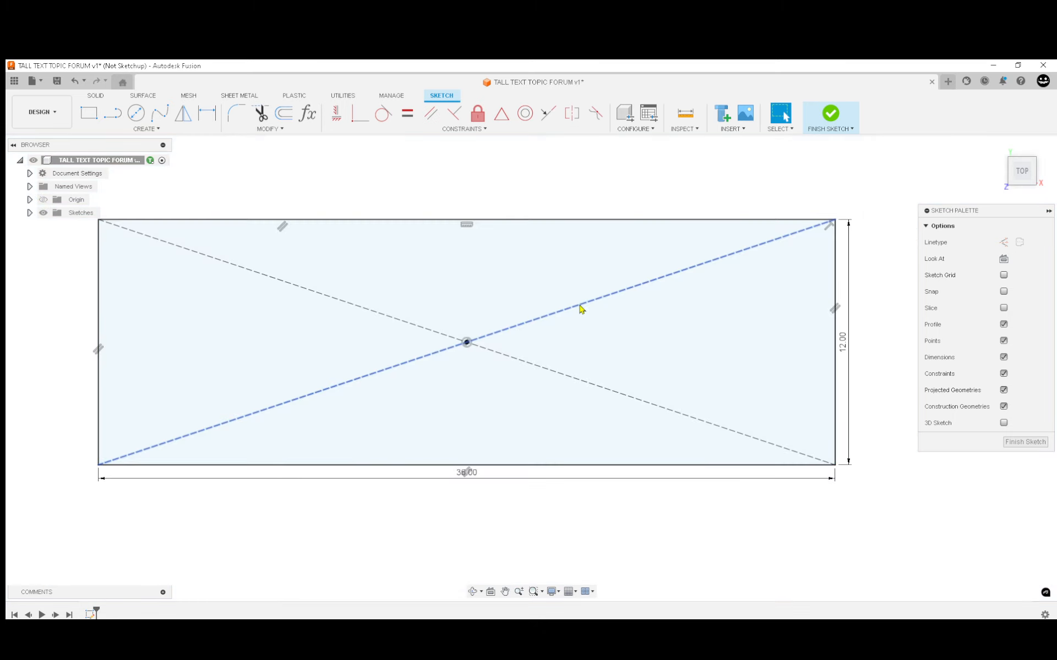
# Create sketch text reading NOT TALL ENOUGH in a text frame spanning the whole rectangle, corner to corner
pyautogui.click(1048, 211)
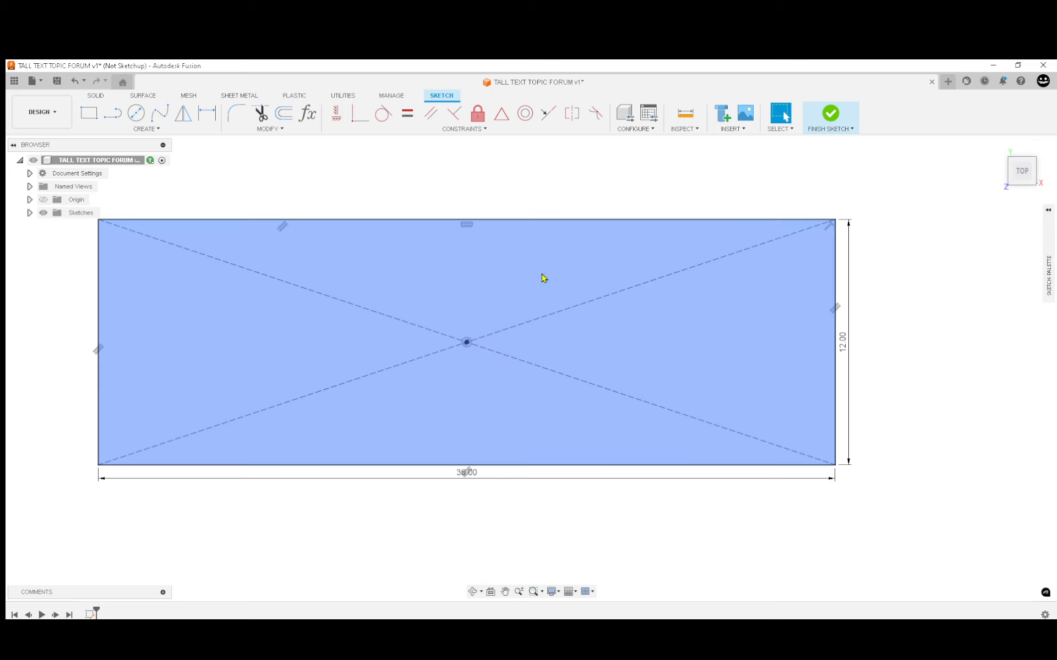
pyautogui.moveTo(512, 271); pyautogui.dragTo(547, 284, button='middle')
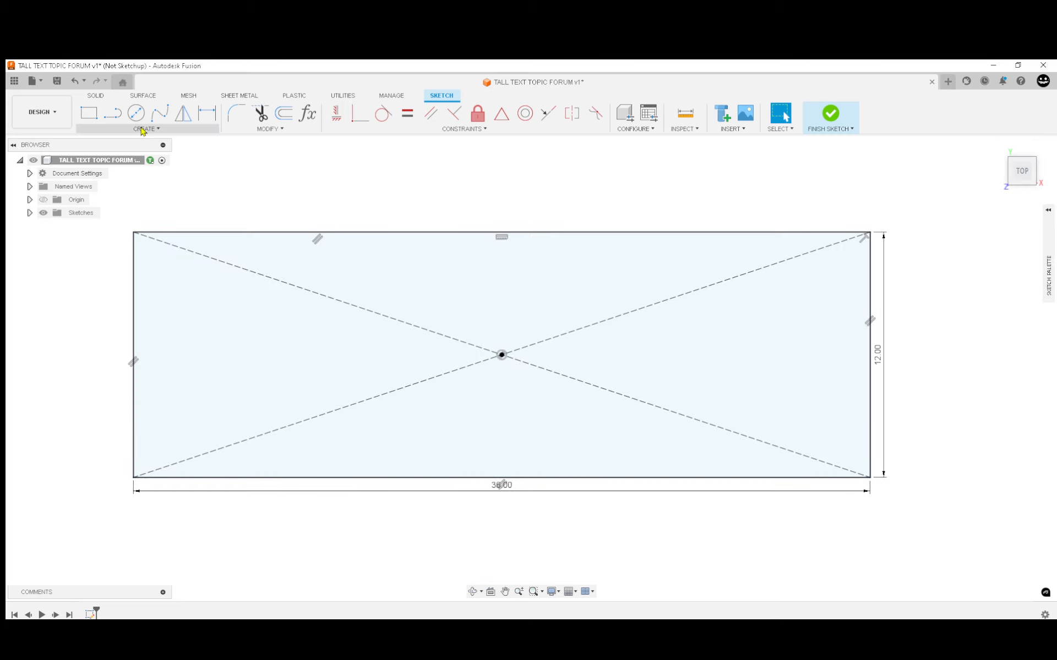
pyautogui.click(142, 130)
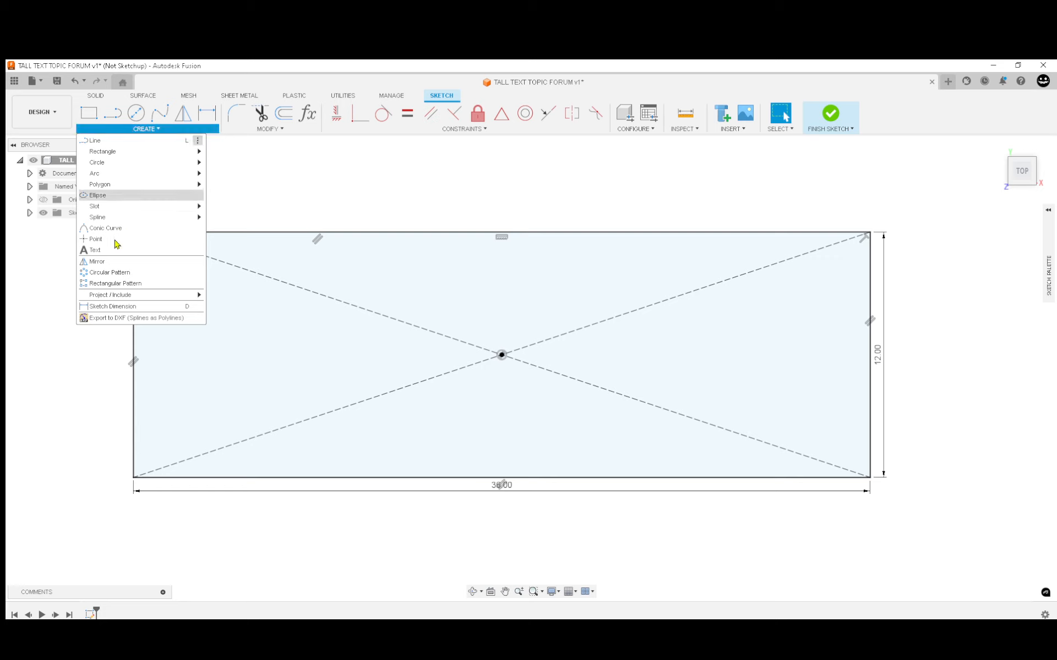
pyautogui.click(95, 250)
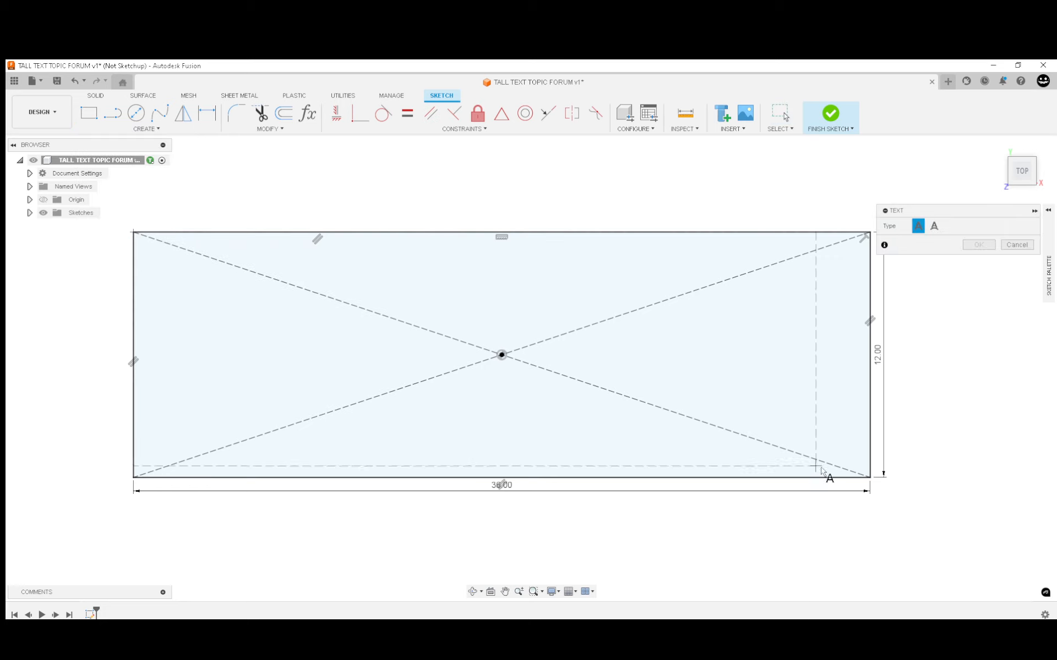
pyautogui.click(870, 478)
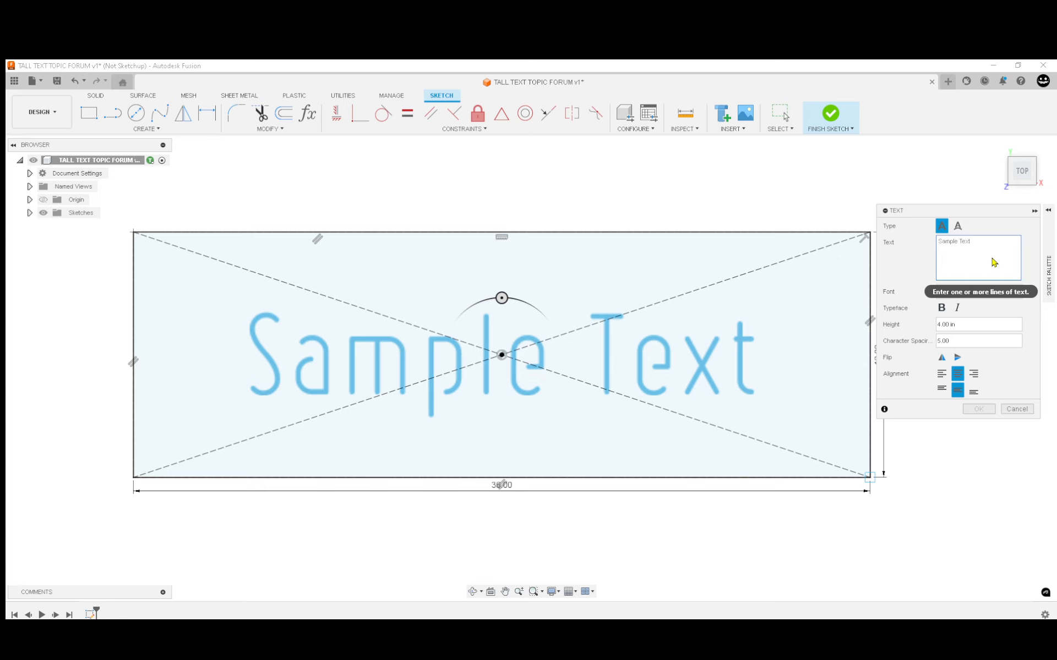
pyautogui.write('NOT')
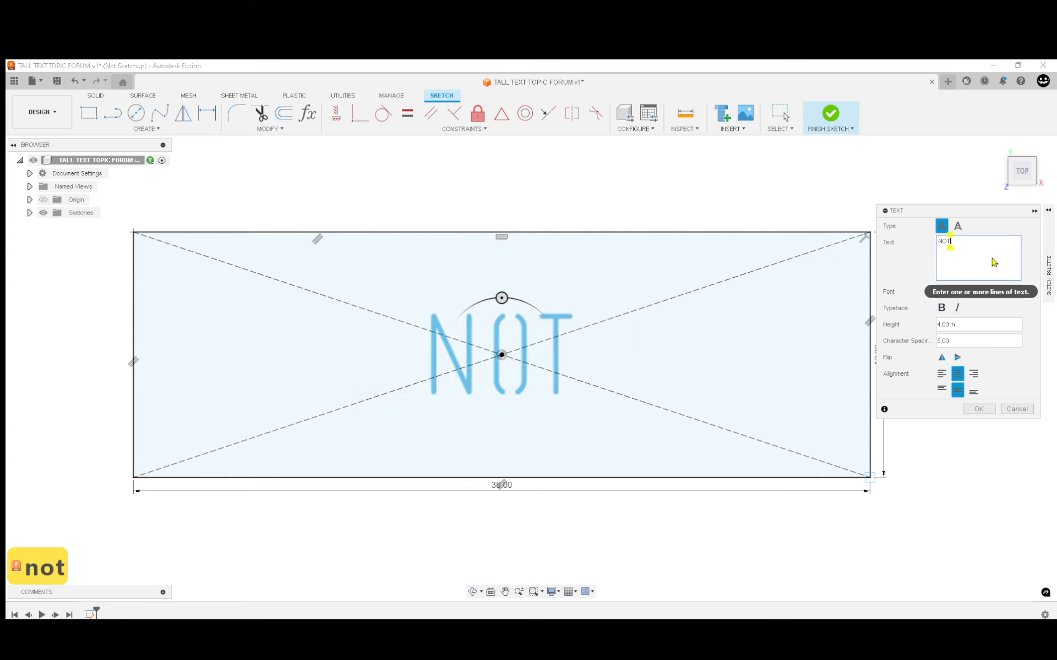
pyautogui.write(' TALL ')
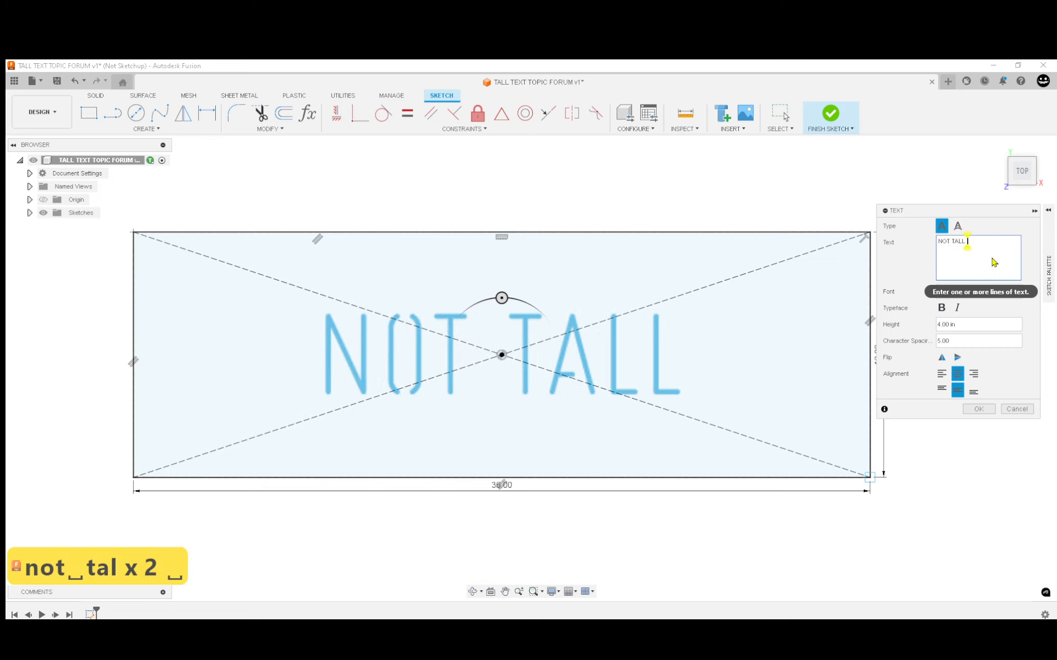
pyautogui.write('ENOUGH')
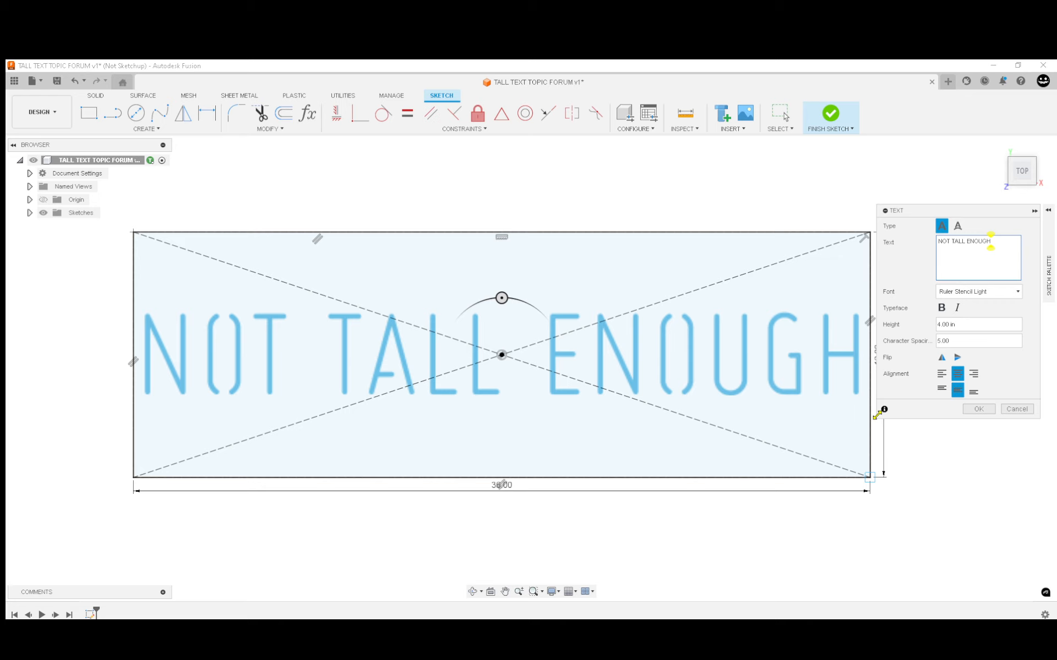
# Enlarge the text settings dialog, try left and top alignment for the text, and restore center and middle alignment
pyautogui.moveTo(877, 416); pyautogui.dragTo(735, 461)
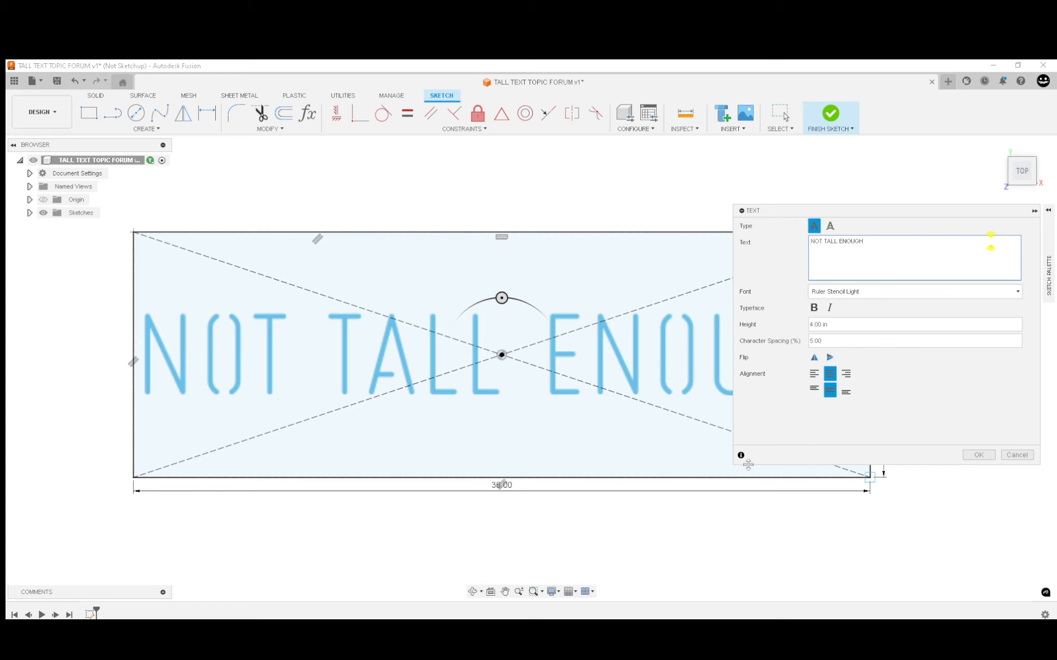
pyautogui.moveTo(750, 465); pyautogui.dragTo(749, 530)
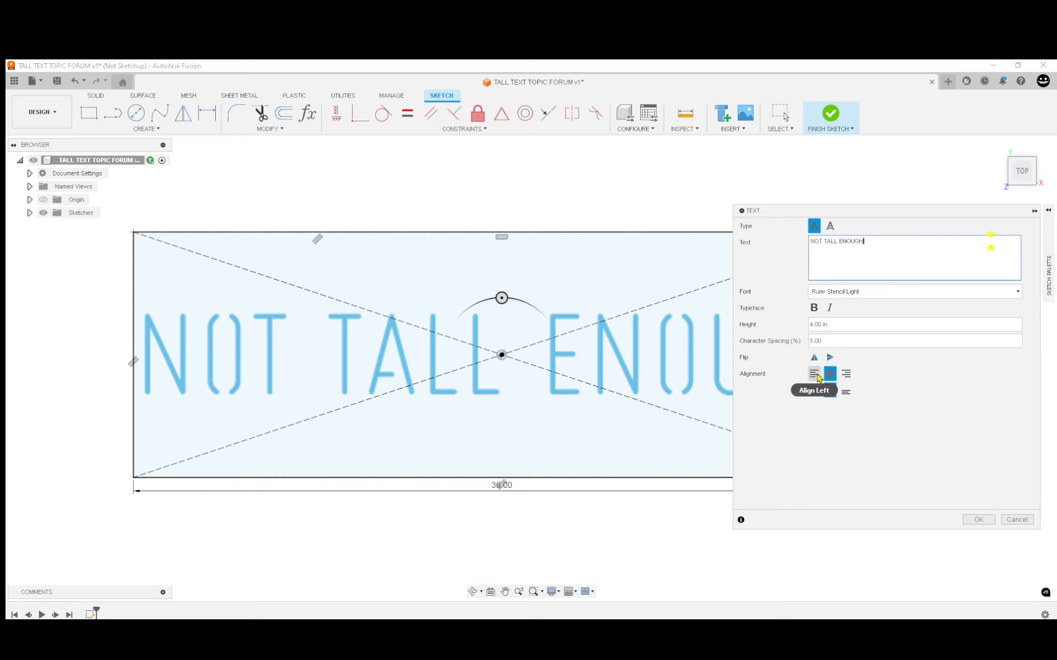
pyautogui.click(815, 374)
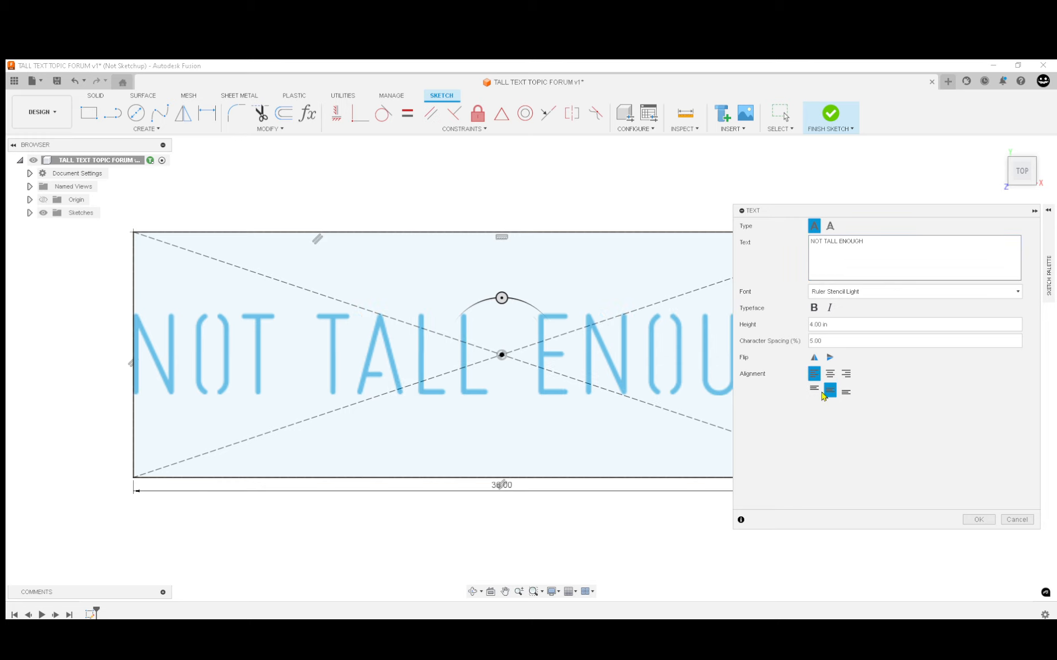
pyautogui.click(816, 392)
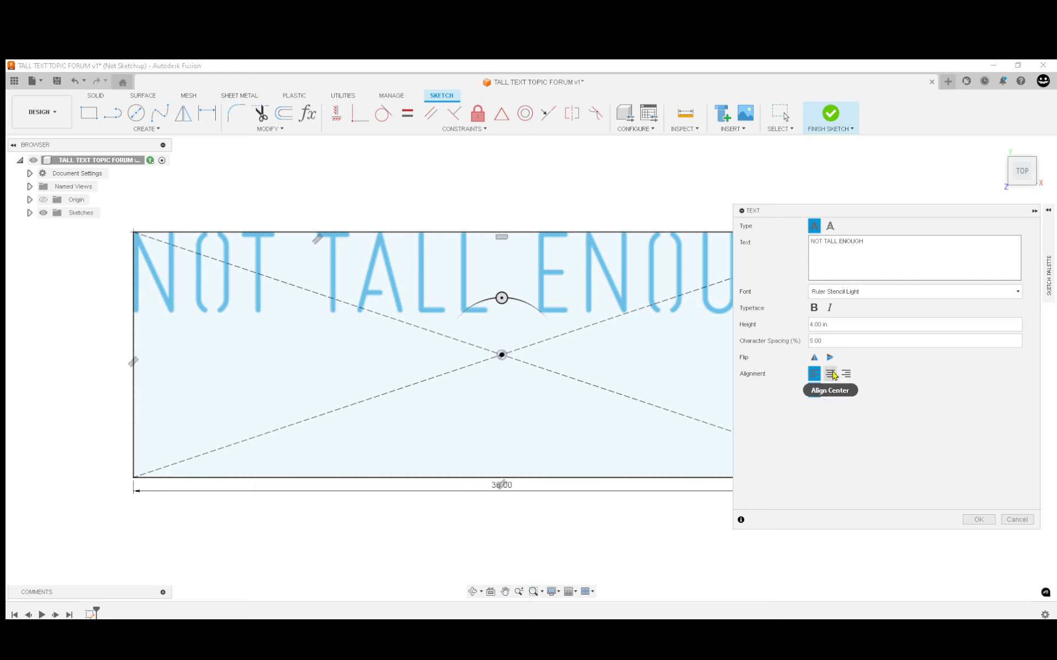
pyautogui.click(834, 375)
pyautogui.click(831, 392)
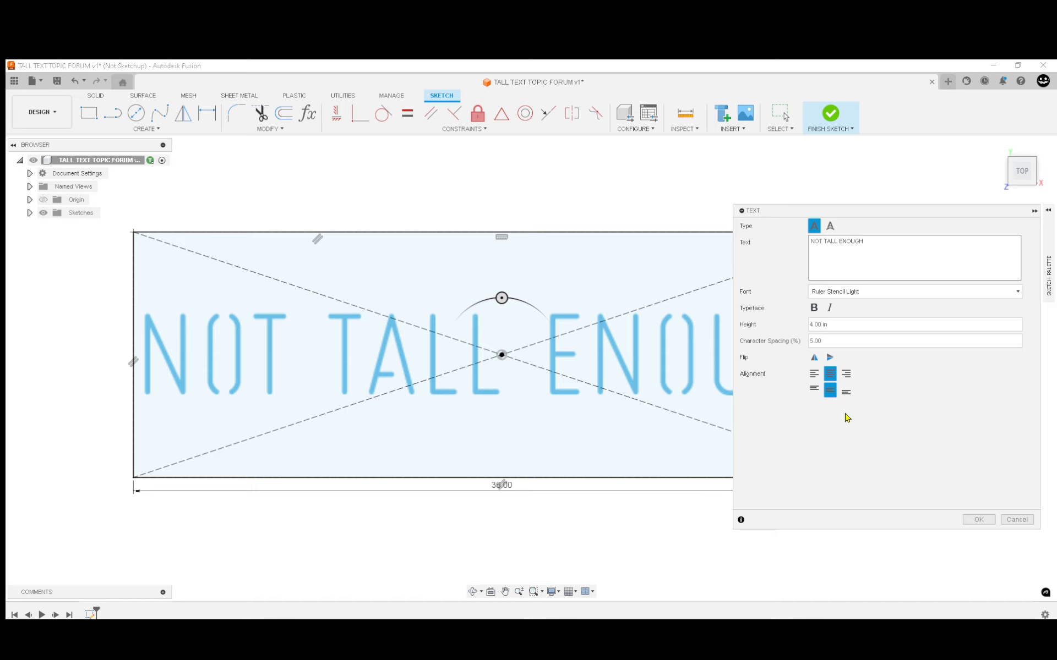
# Accept the text settings to place NOT TALL ENOUGH in the sketch
pyautogui.click(974, 521)
pyautogui.scroll(-2, 190, 214)
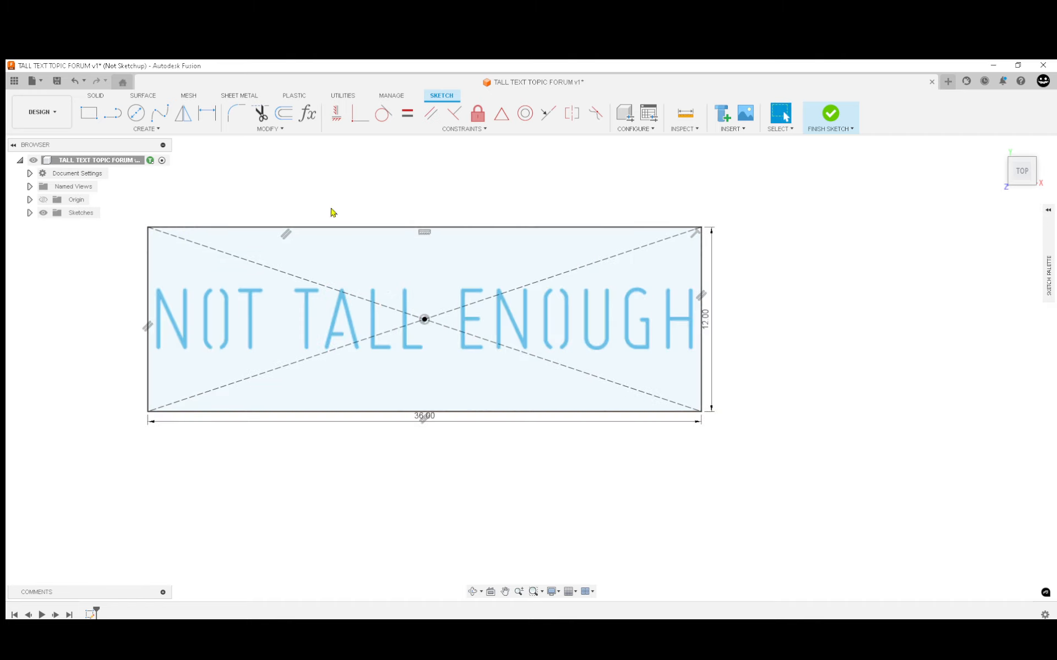
pyautogui.moveTo(330, 212)
pyautogui.mouseDown(button='middle')
pyautogui.moveTo(455, 250)
pyautogui.moveTo(477, 238)
pyautogui.mouseUp(button='middle')
pyautogui.scroll(2, 476, 236)
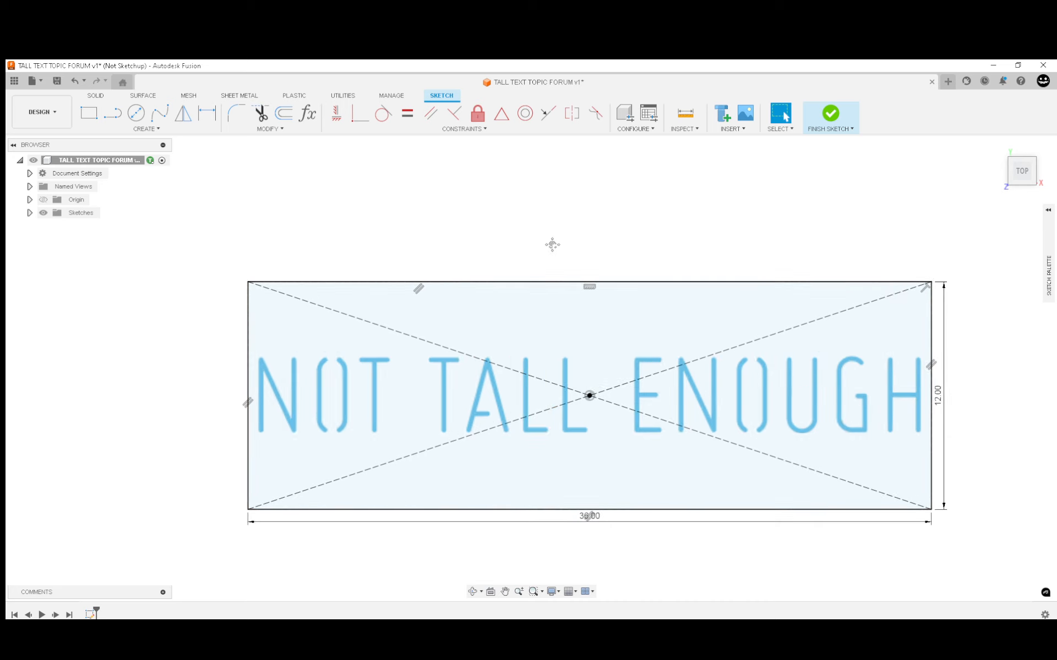
# Set up a sketch Scale of the whole rectangle and its text, using the rectangle's center as the scaling point
pyautogui.moveTo(552, 245); pyautogui.dragTo(504, 233, button='middle')
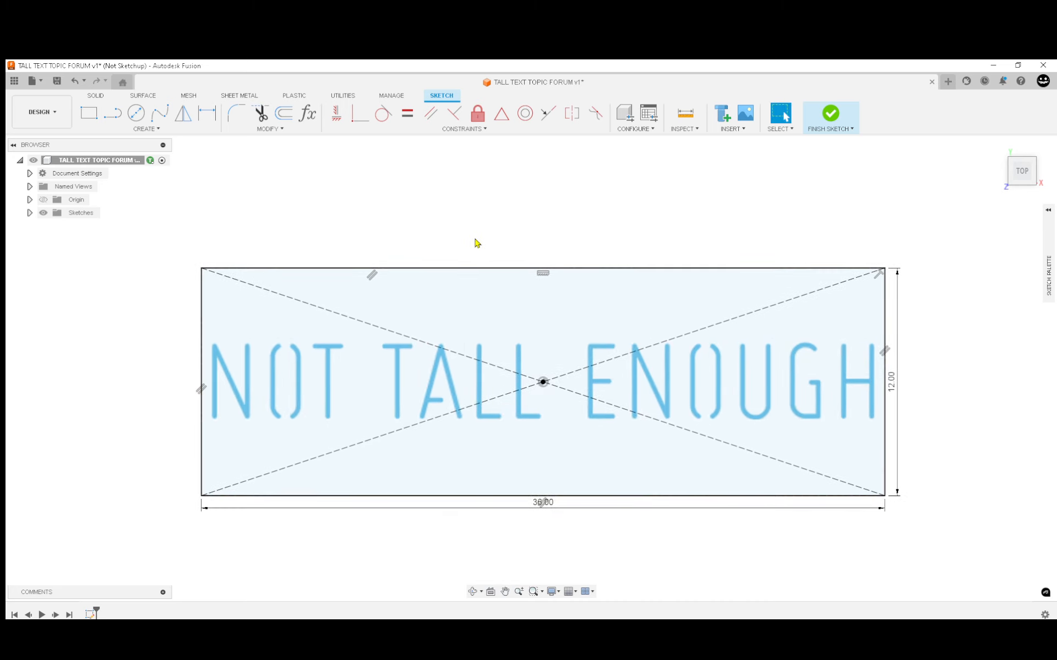
pyautogui.press('s')
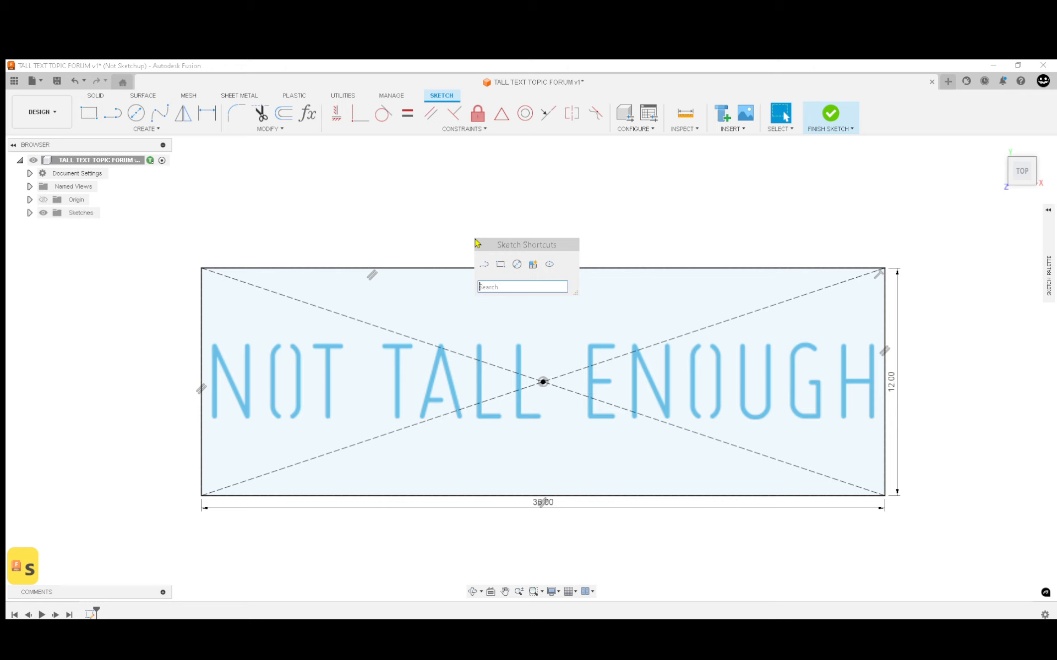
pyautogui.write('s')
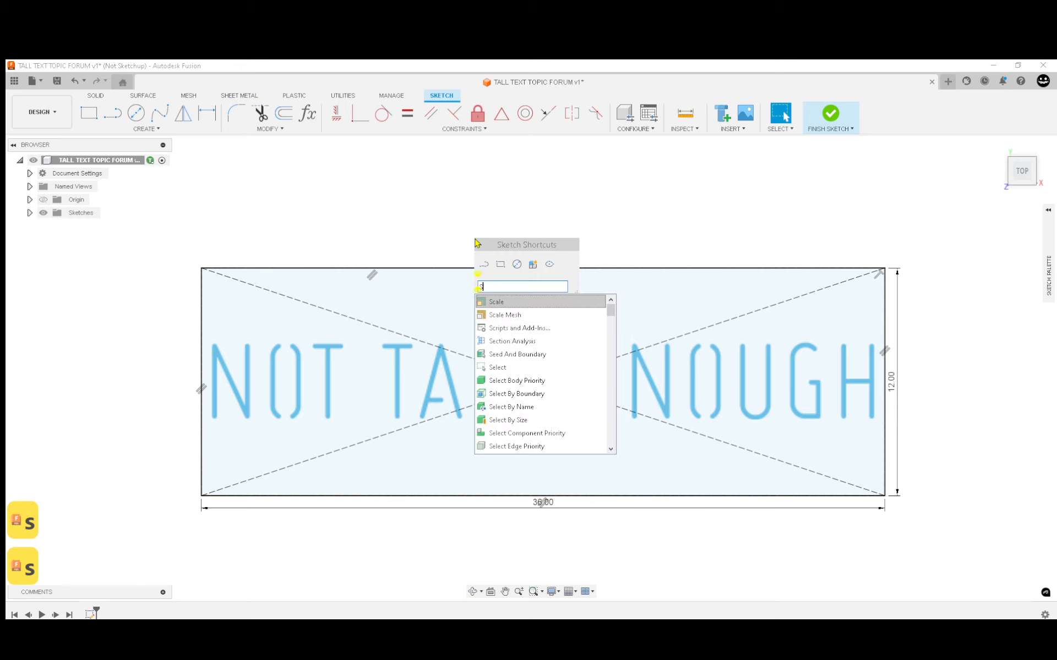
pyautogui.click(501, 308)
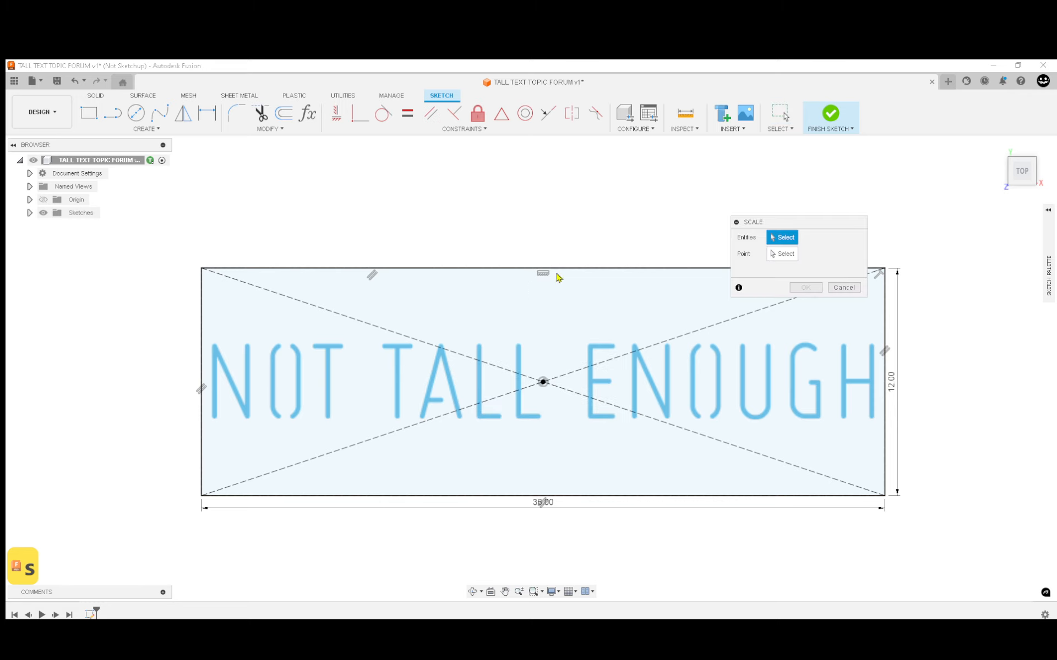
pyautogui.moveTo(784, 222); pyautogui.dragTo(564, 214)
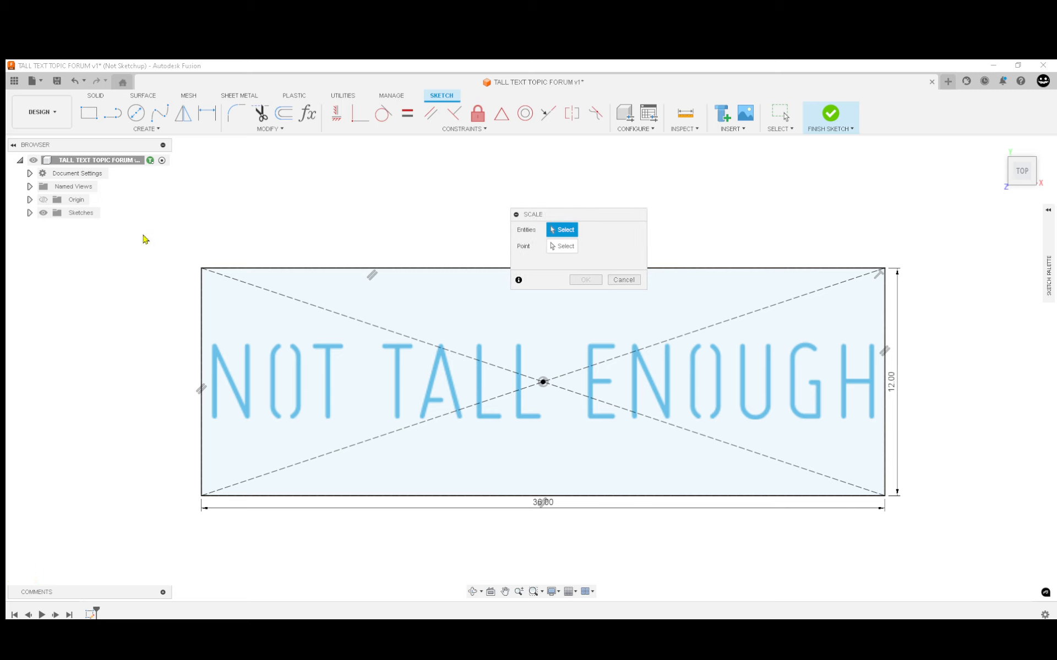
pyautogui.moveTo(171, 235)
pyautogui.mouseDown()
pyautogui.moveTo(152, 509)
pyautogui.moveTo(970, 574)
pyautogui.moveTo(997, 566)
pyautogui.mouseUp()
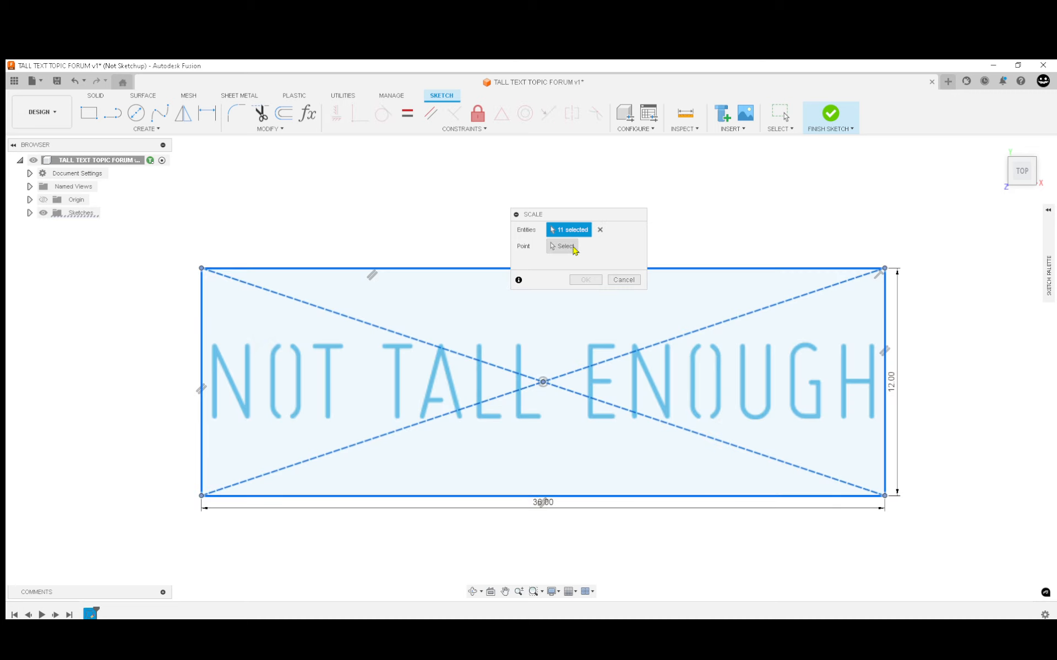
pyautogui.click(562, 246)
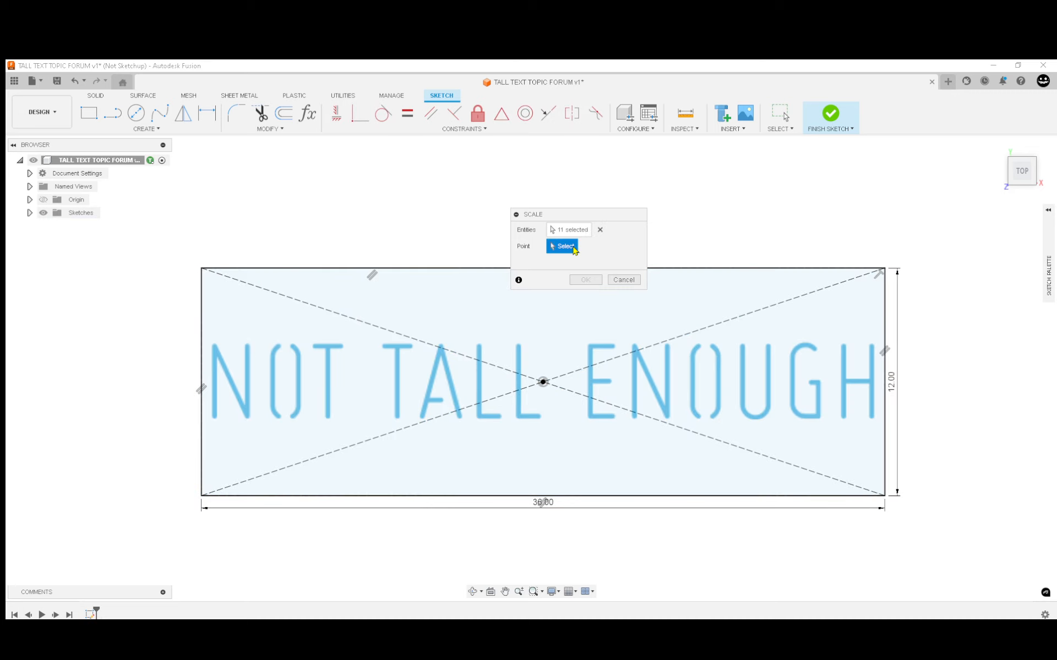
pyautogui.click(542, 382)
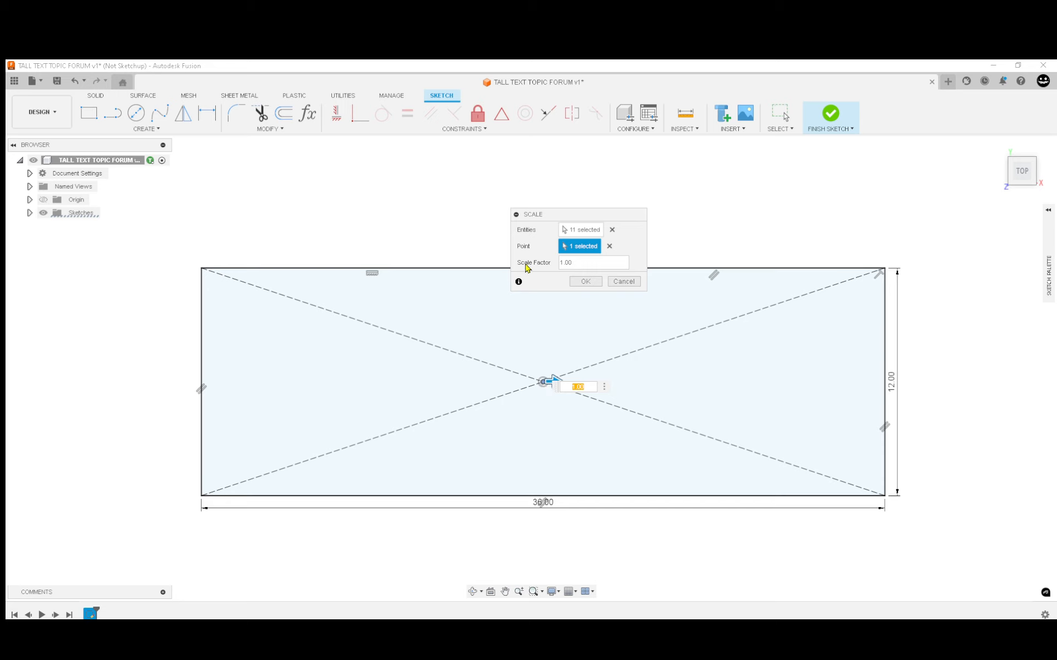
# Try scale factors of 2, 3 and 0.5 on the selected sketch entities, and cancel the sketch scaling
pyautogui.moveTo(598, 268); pyautogui.dragTo(552, 266)
pyautogui.write('2')
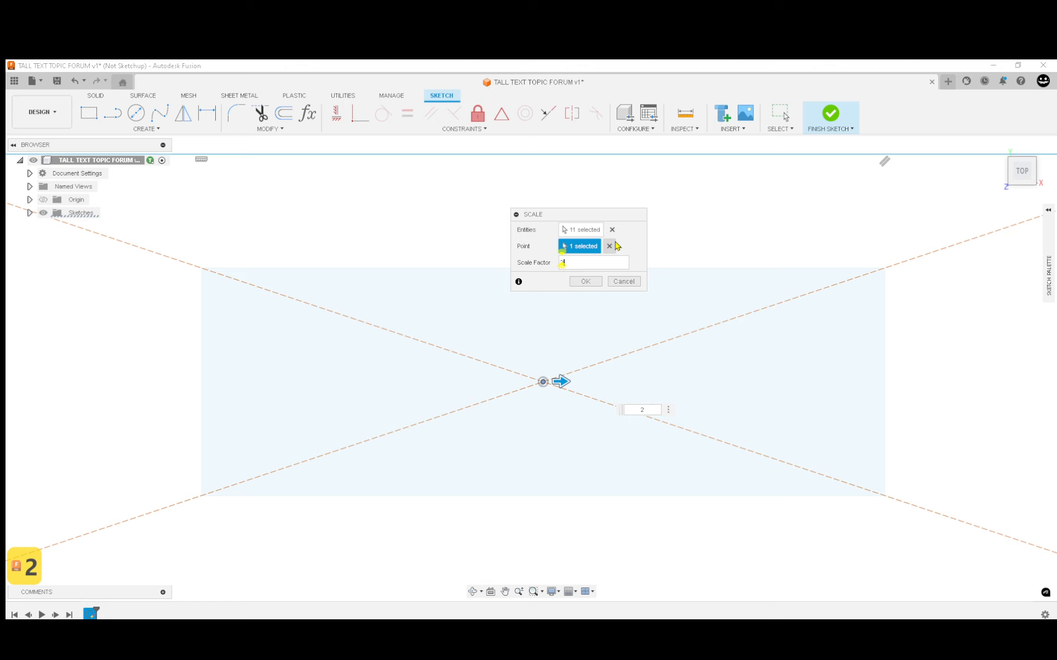
pyautogui.press('BackSpace')
pyautogui.press('BackSpace')
pyautogui.press('BackSpace')
pyautogui.press('BackSpace')
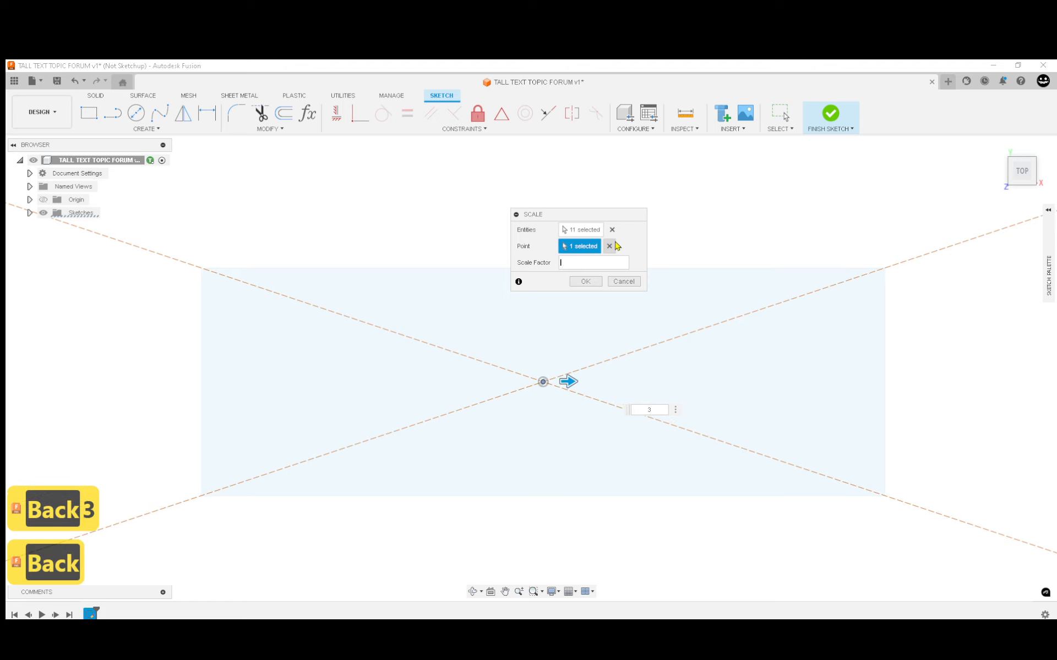
pyautogui.write('.5')
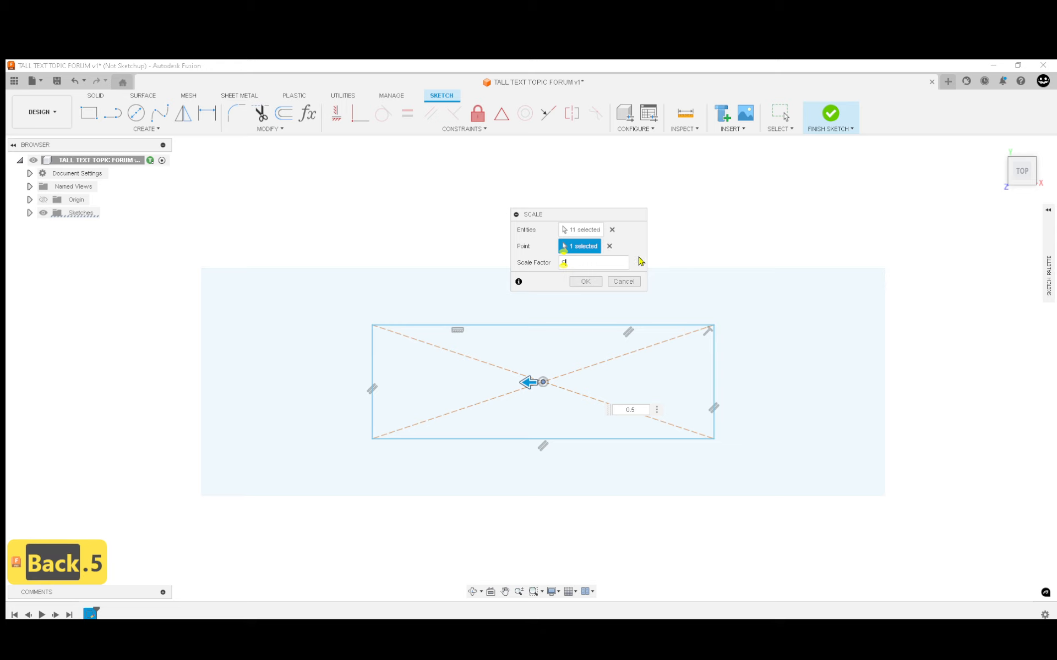
pyautogui.click(624, 281)
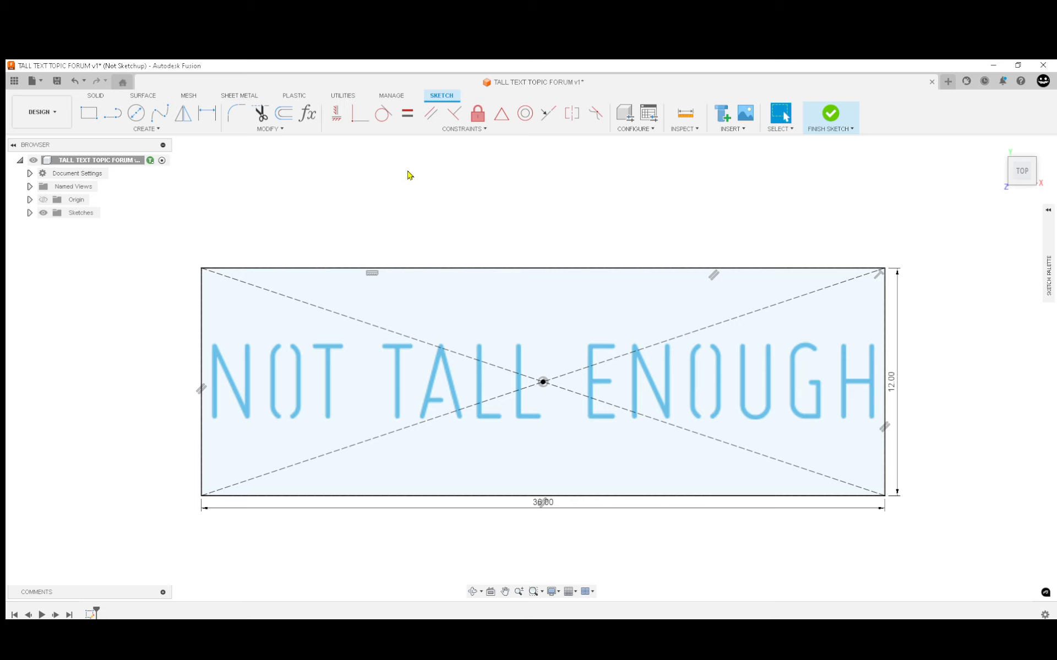
# Extrude the sign rectangle 0.125 in as a new body
pyautogui.press('e')
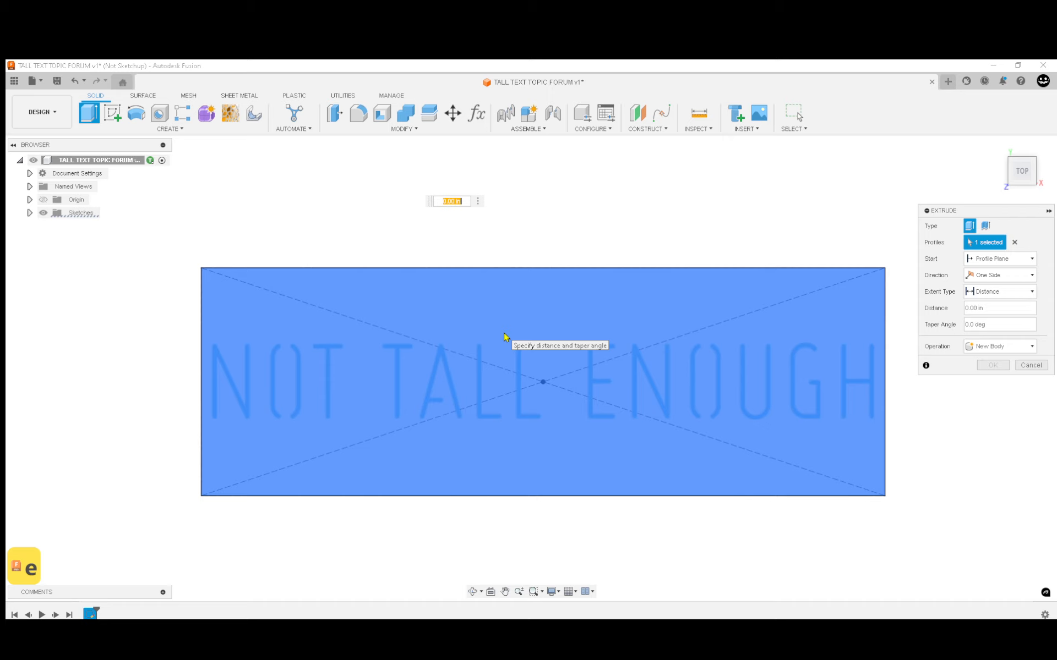
pyautogui.write('.125')
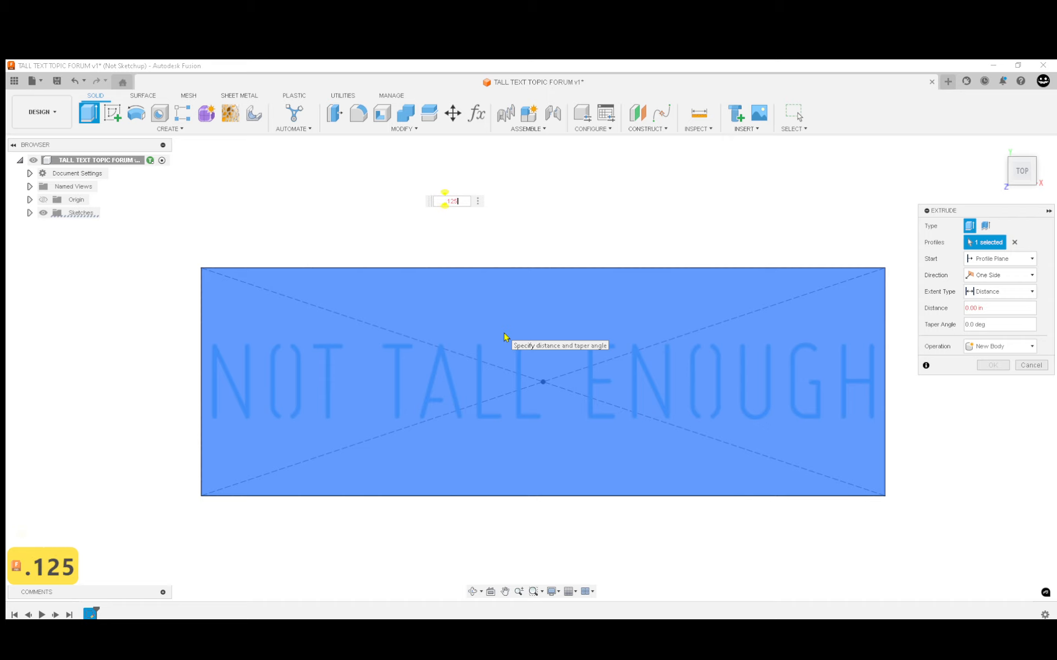
pyautogui.press('Return')
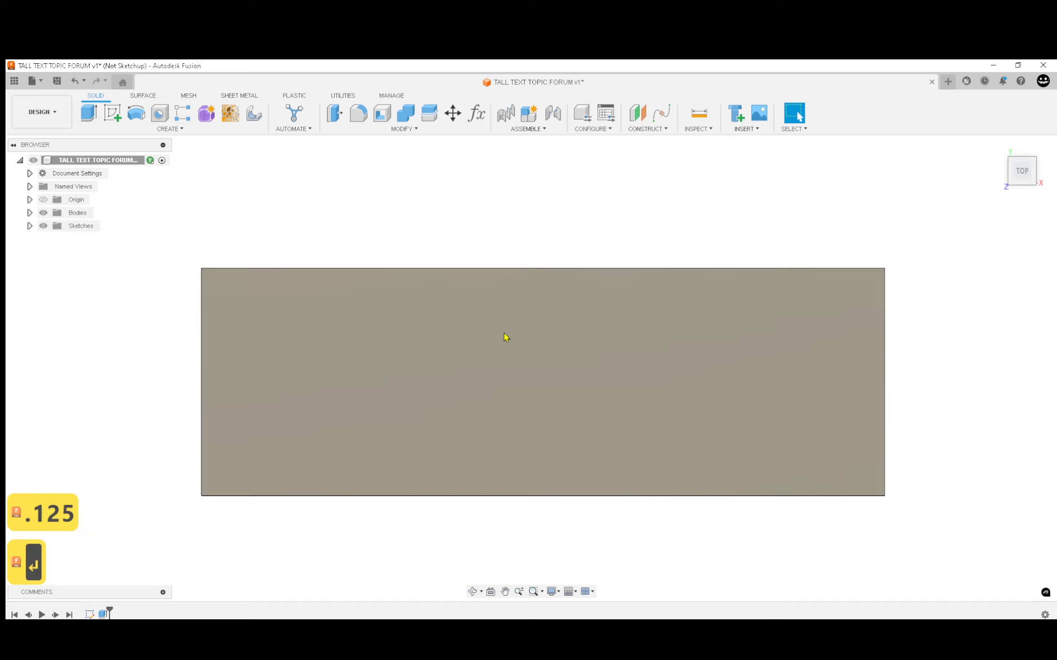
# Show the sketch again and extrude the NOT TALL ENOUGH sketch text 0.125 in as new bodies
pyautogui.press('e')
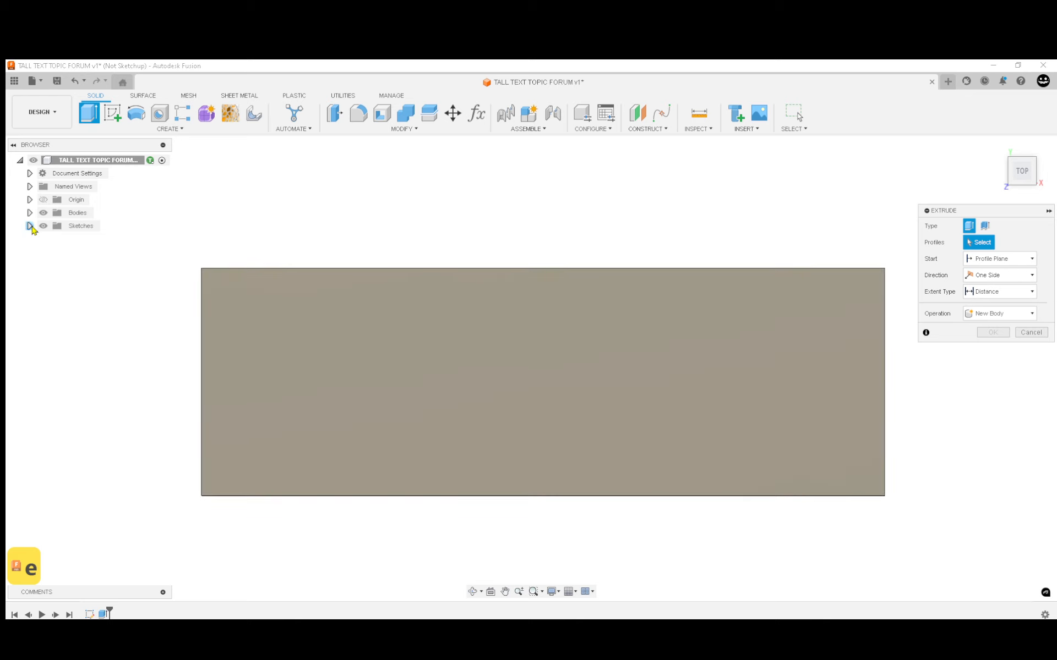
pyautogui.click(31, 226)
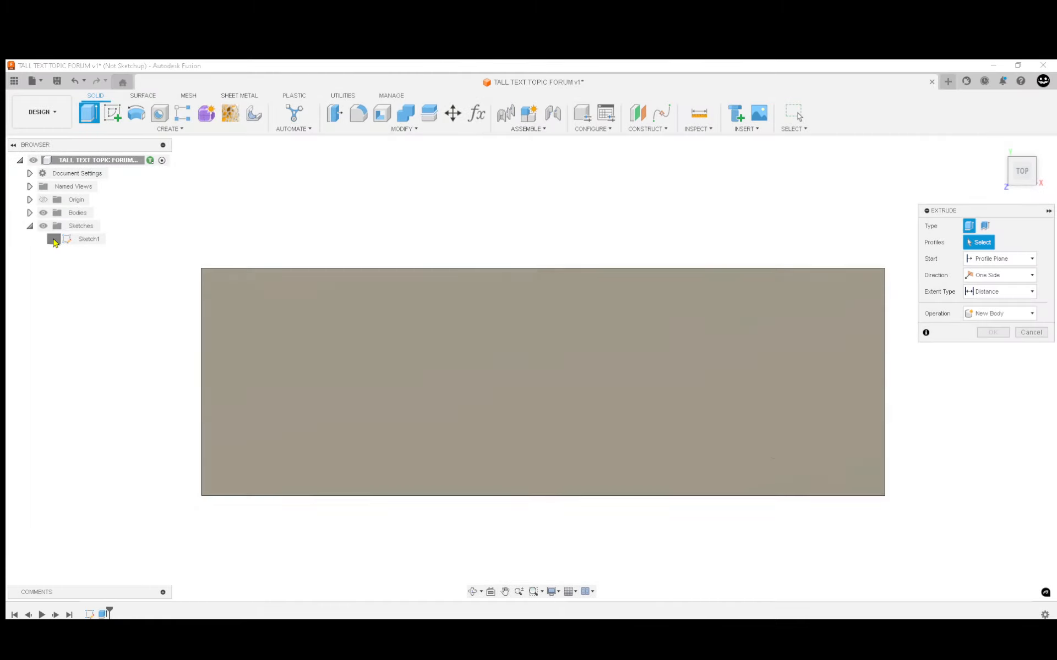
pyautogui.click(54, 239)
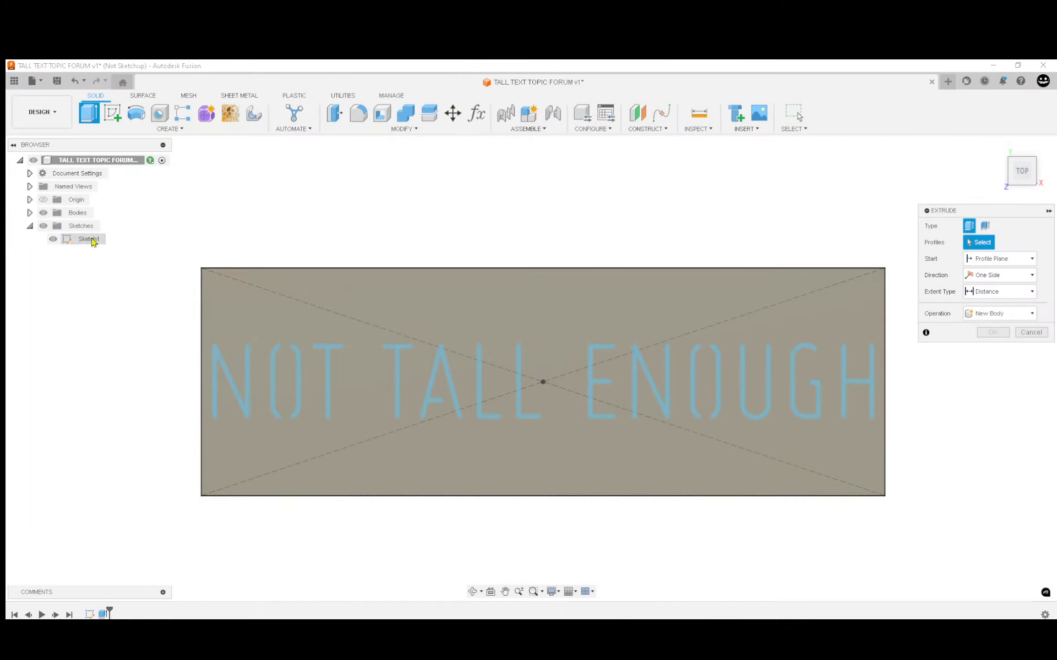
pyautogui.moveTo(151, 302); pyautogui.dragTo(147, 429)
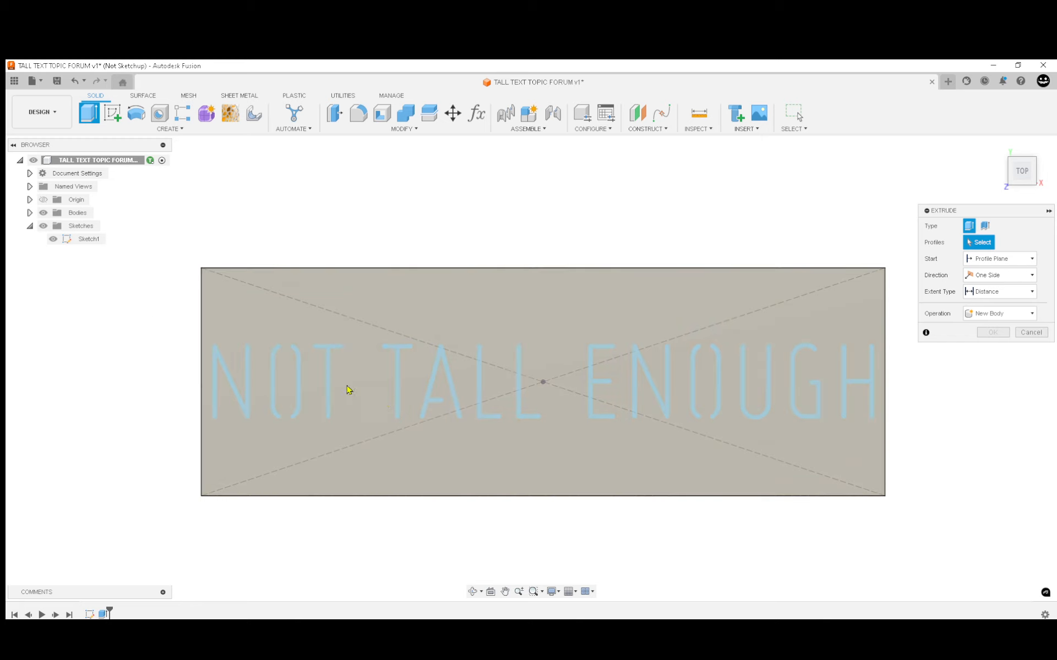
pyautogui.click(247, 374)
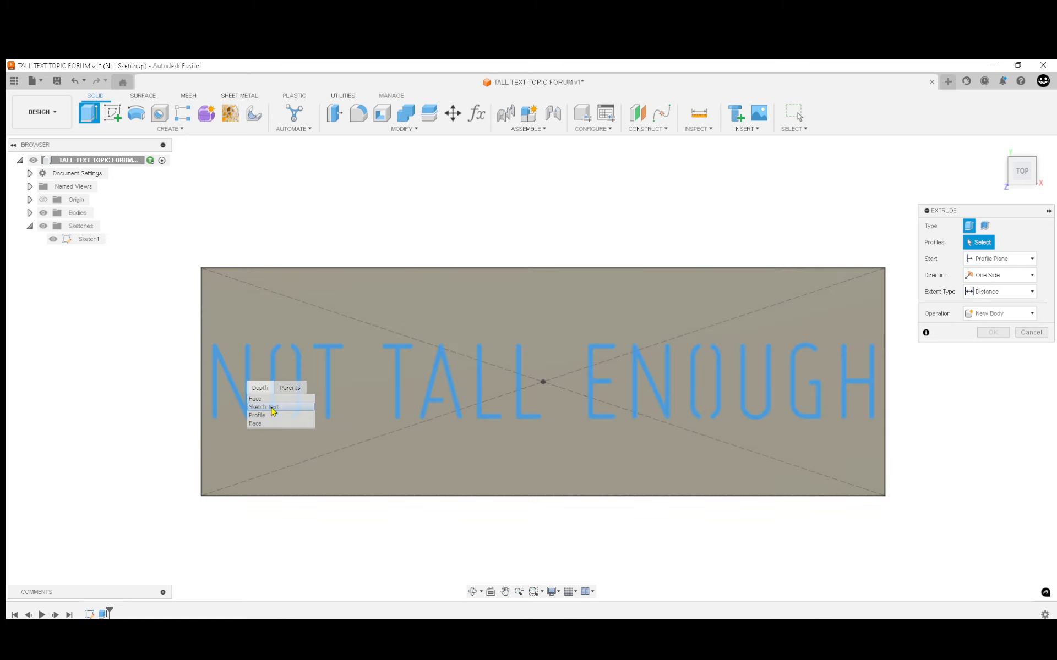
pyautogui.click(271, 408)
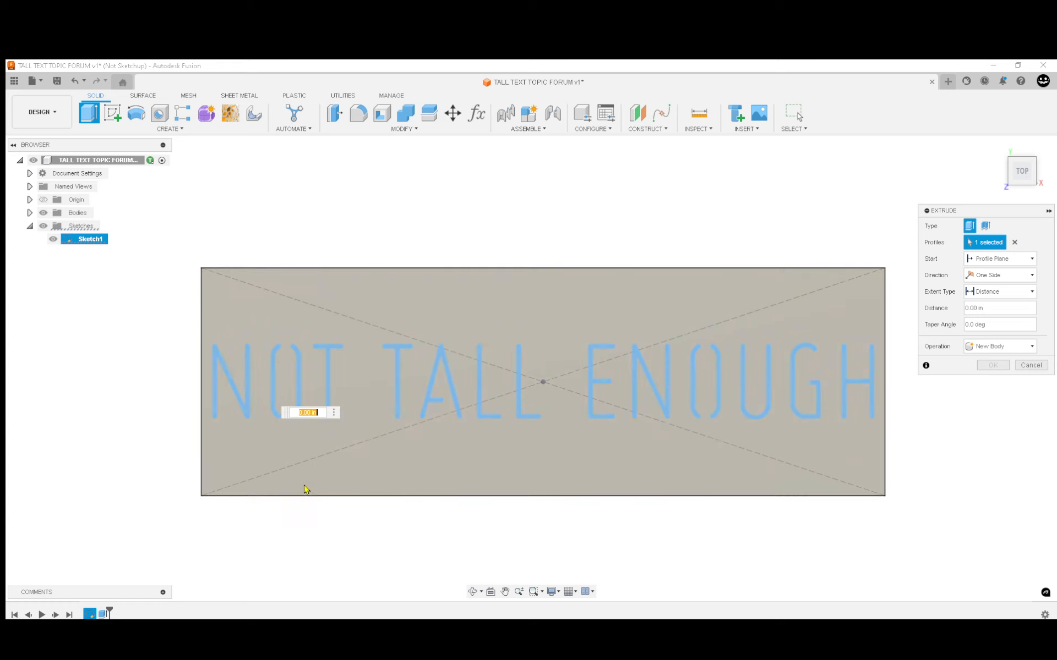
pyautogui.write('.125')
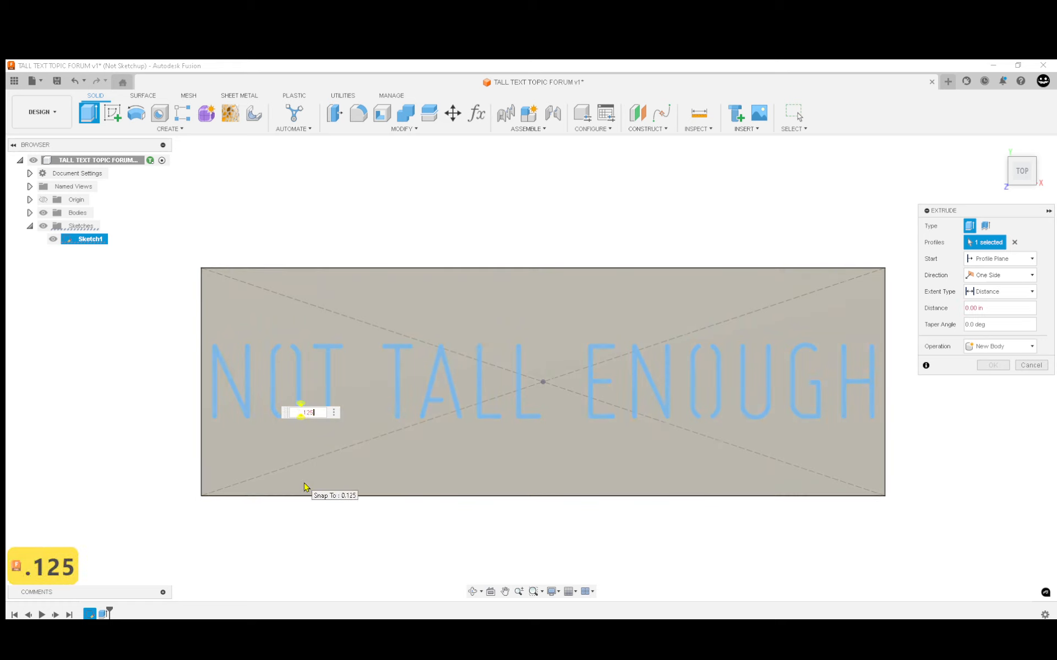
pyautogui.press('Return')
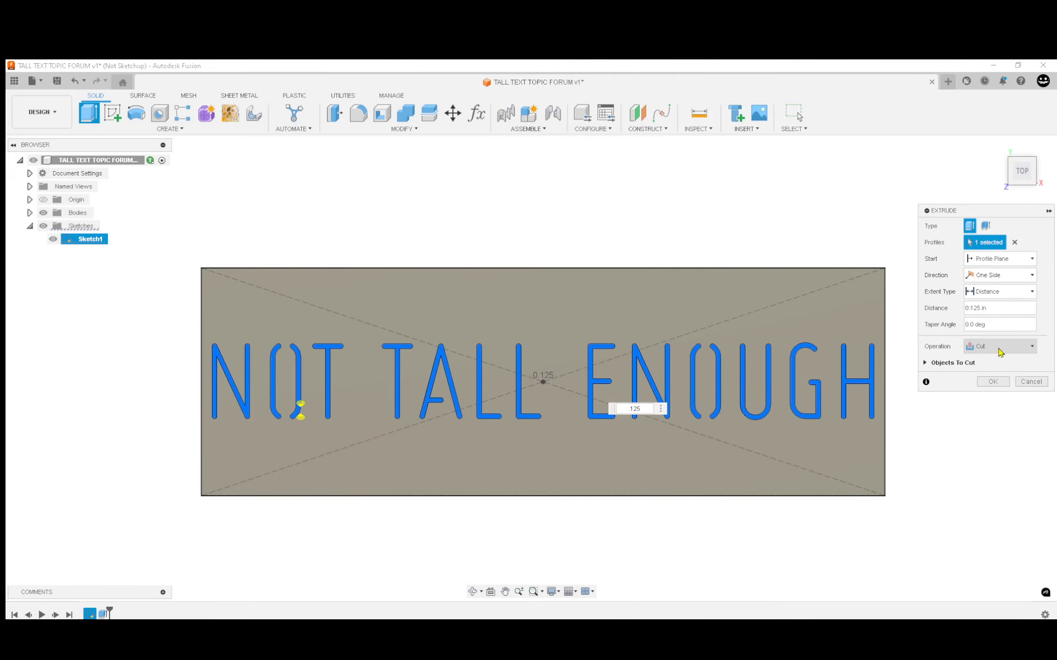
pyautogui.click(1000, 352)
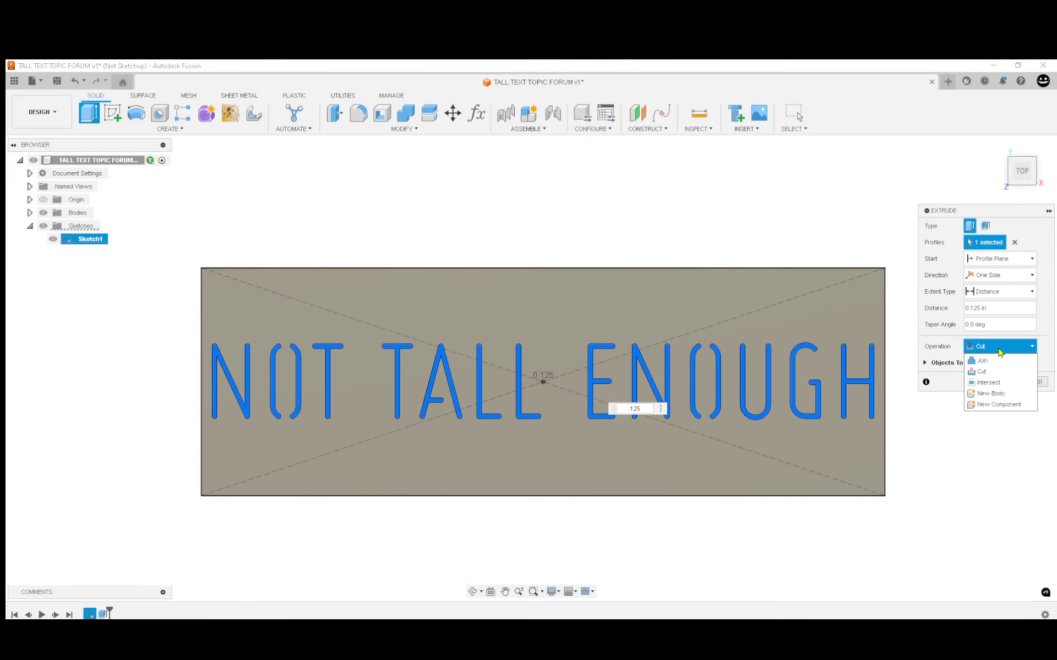
pyautogui.click(1007, 394)
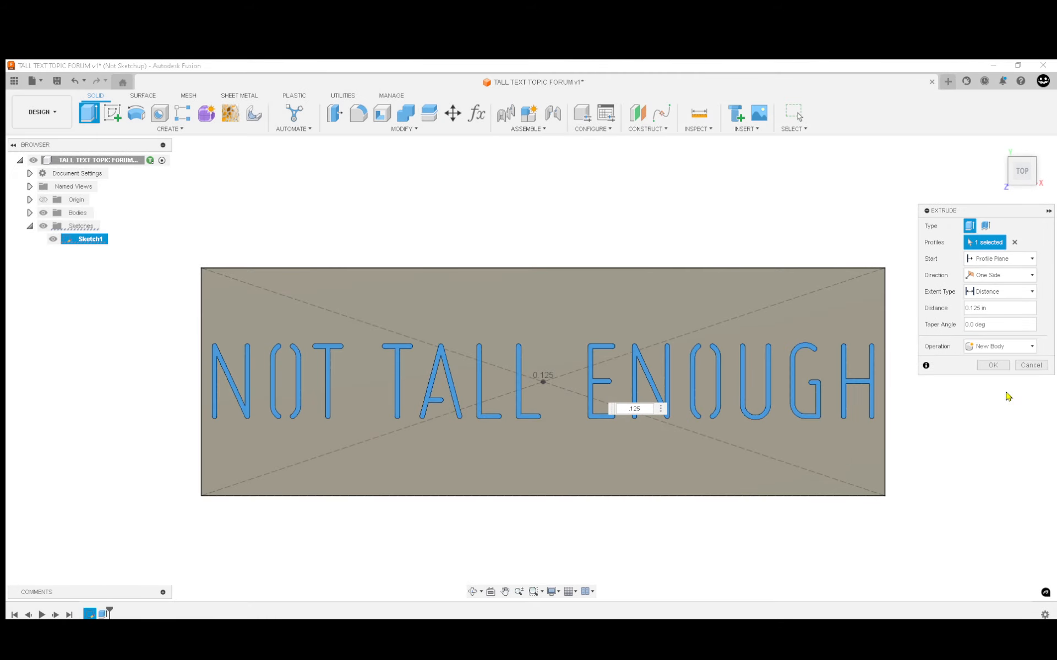
pyautogui.click(993, 365)
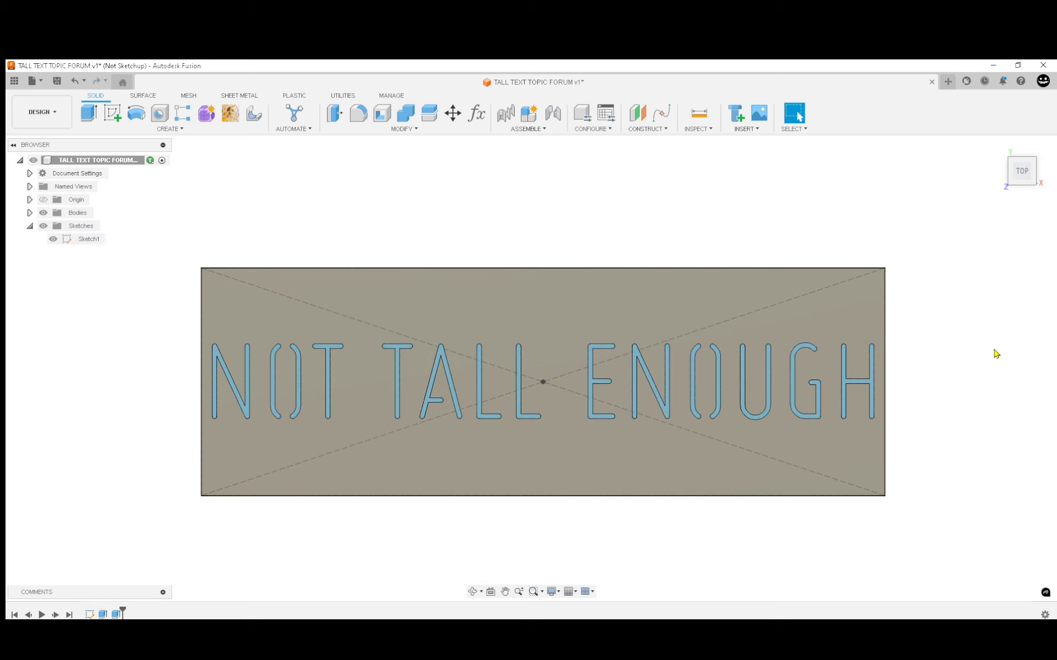
# Start a Non Uniform solid Scale and select all the letter bodies as its entities, leaving out the sign plate
pyautogui.press('s')
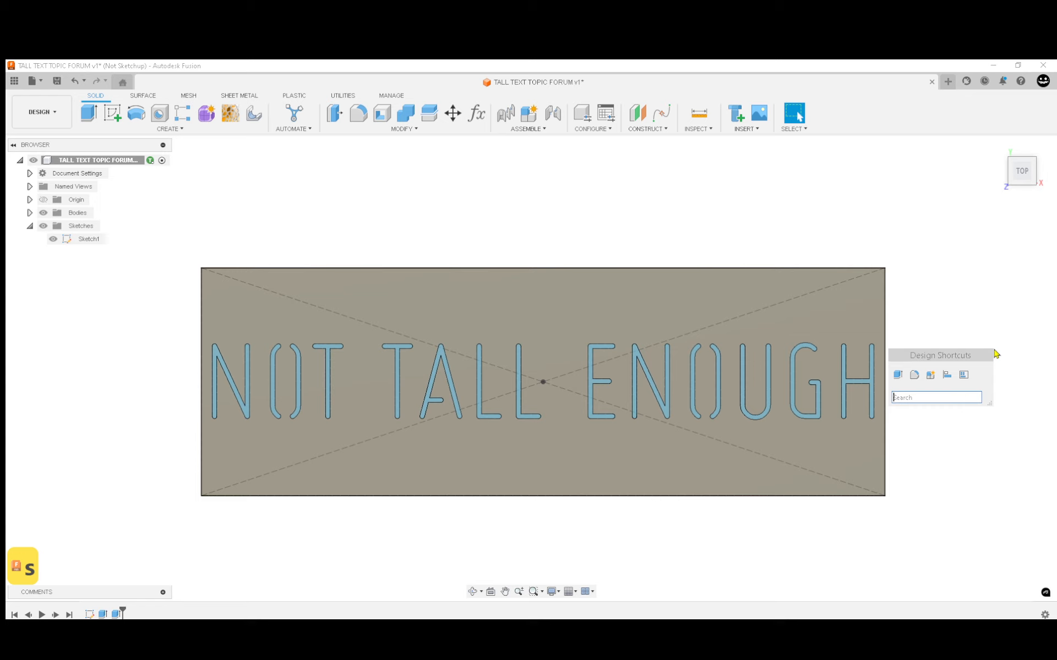
pyautogui.write('s')
pyautogui.click(927, 417)
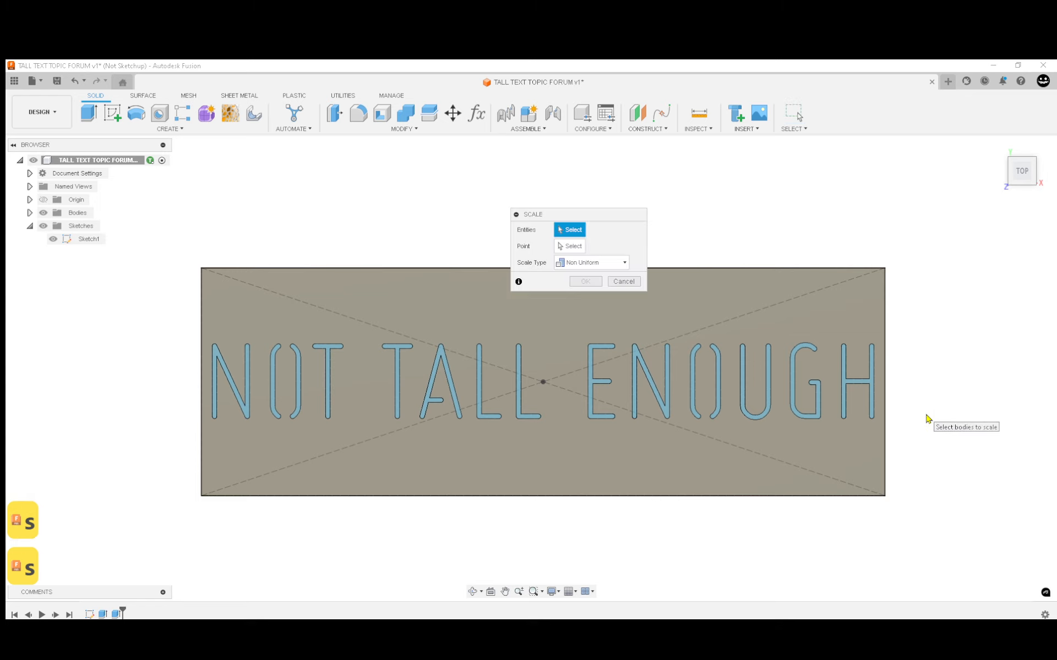
pyautogui.moveTo(626, 217); pyautogui.dragTo(541, 175)
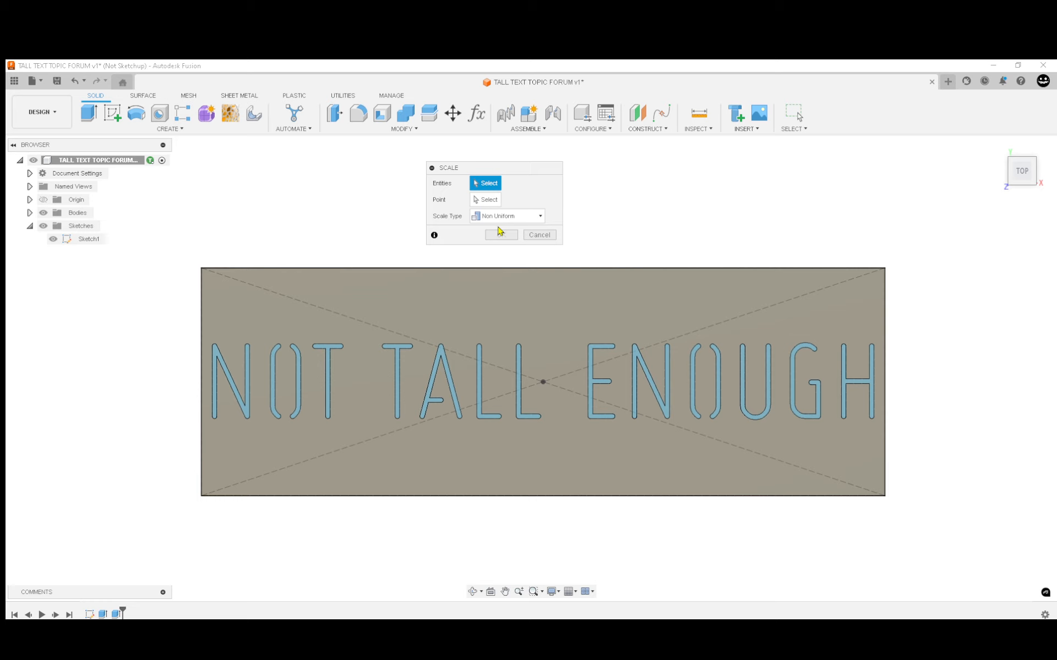
pyautogui.click(538, 217)
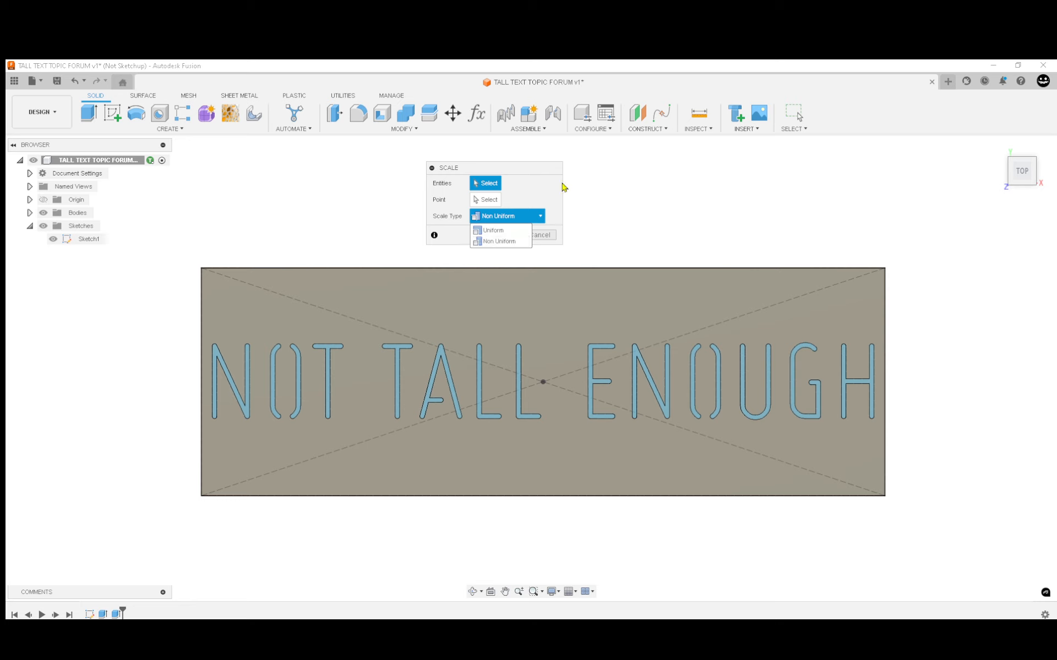
pyautogui.click(612, 175)
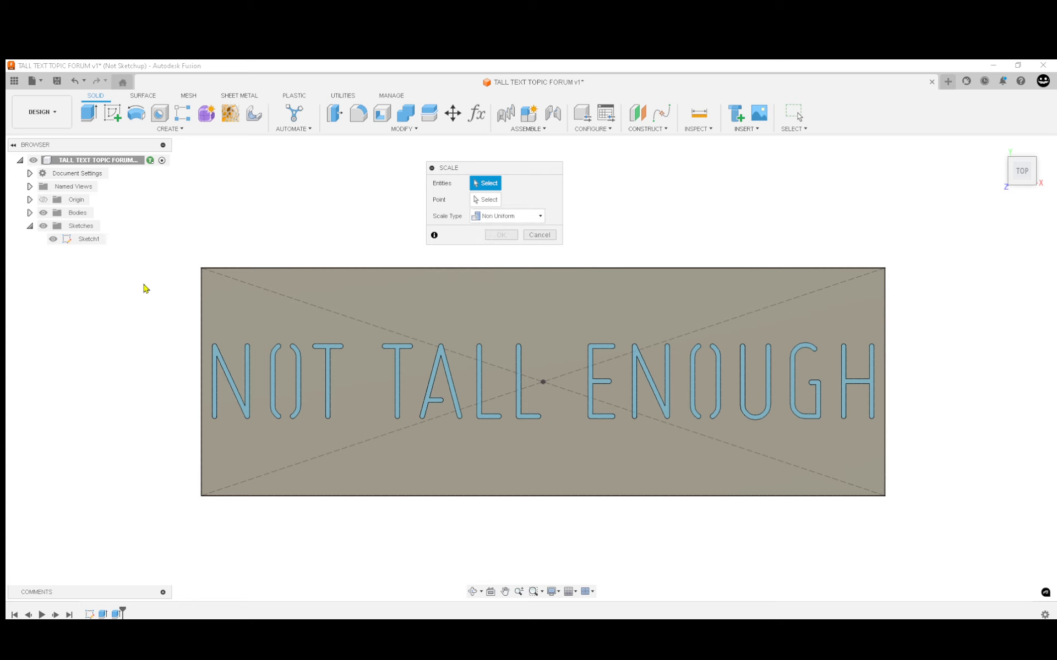
pyautogui.moveTo(129, 291); pyautogui.dragTo(960, 446)
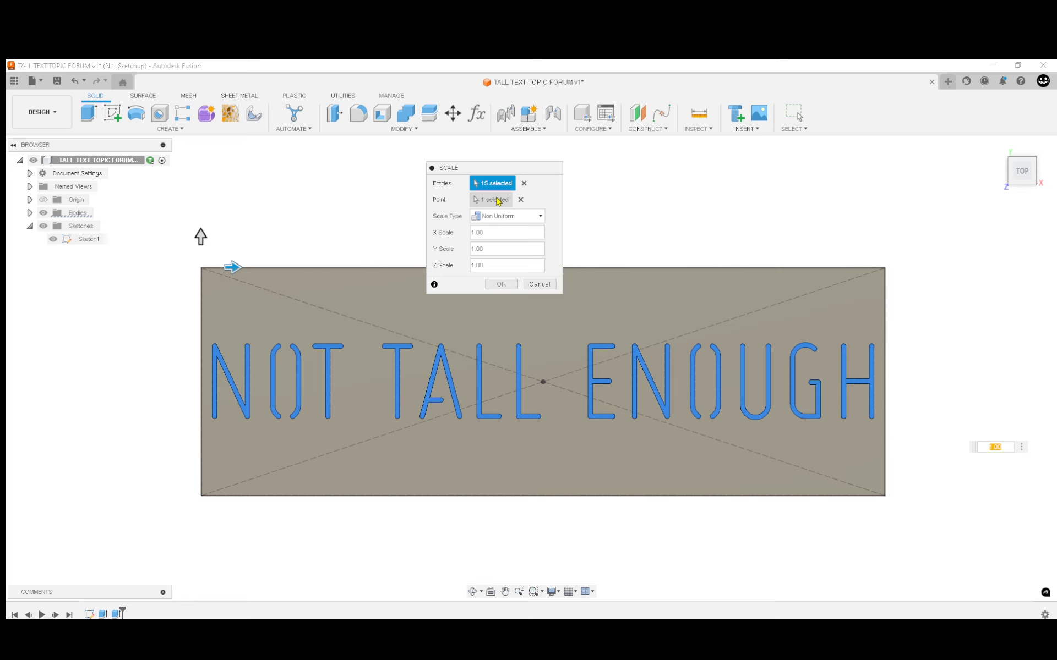
# Set the sign's centre as the scale point and stretch the letter bodies to a Y scale of about 2.612
pyautogui.click(496, 201)
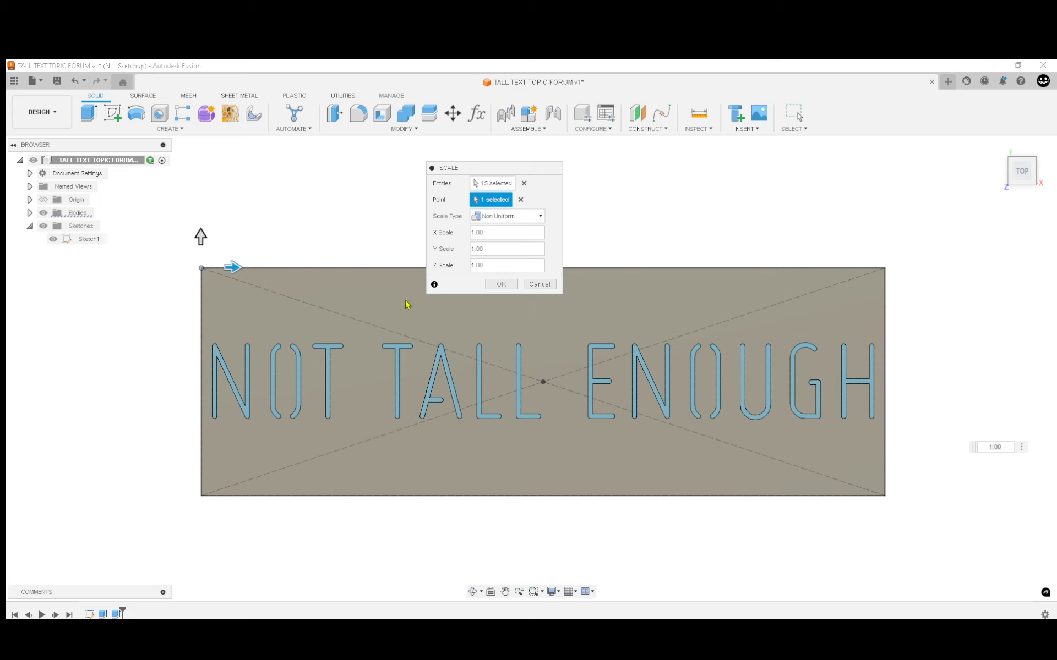
pyautogui.click(520, 199)
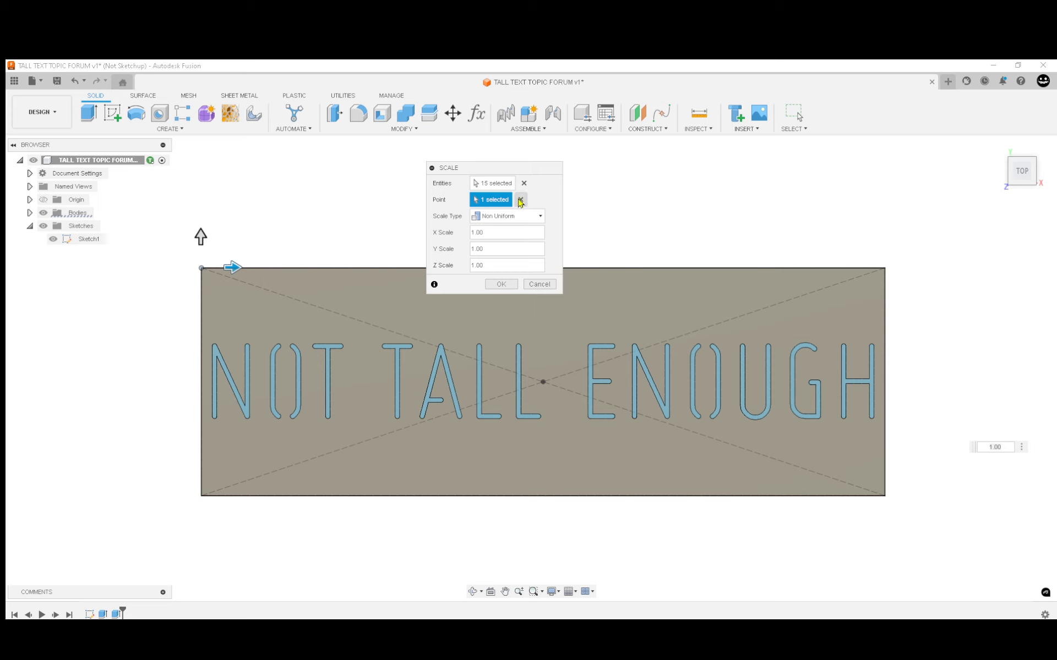
pyautogui.click(544, 384)
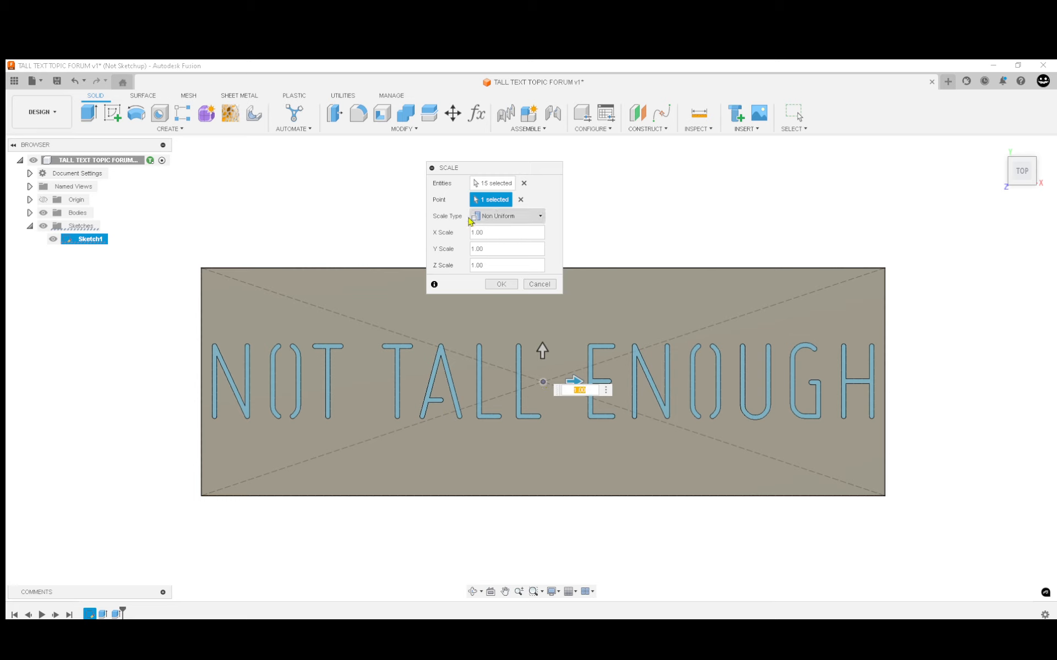
pyautogui.moveTo(531, 171); pyautogui.dragTo(672, 159)
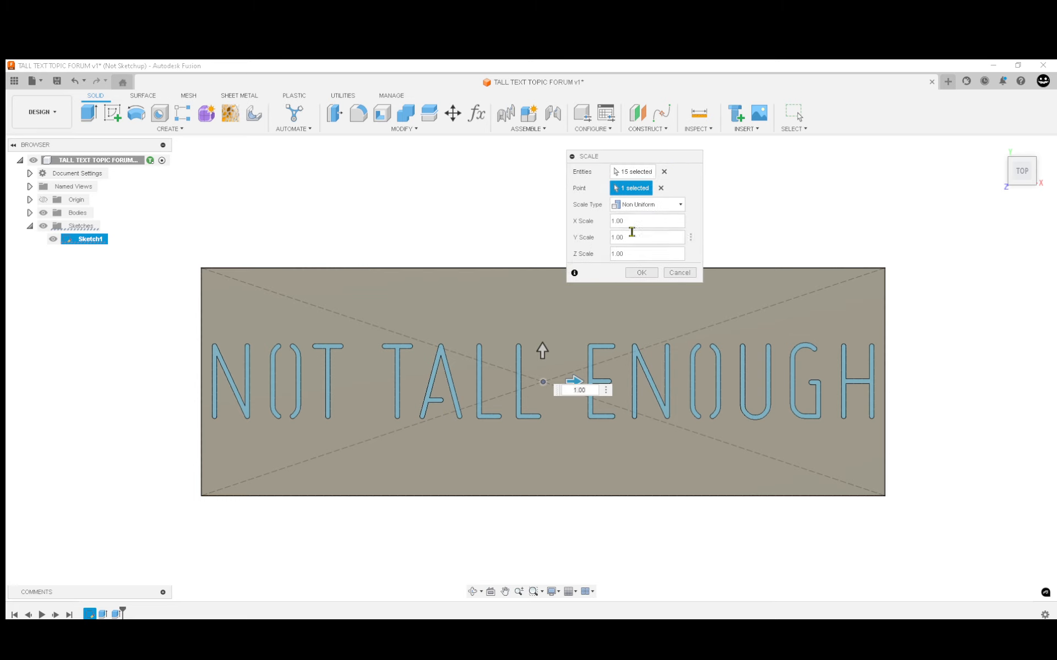
pyautogui.click(611, 238)
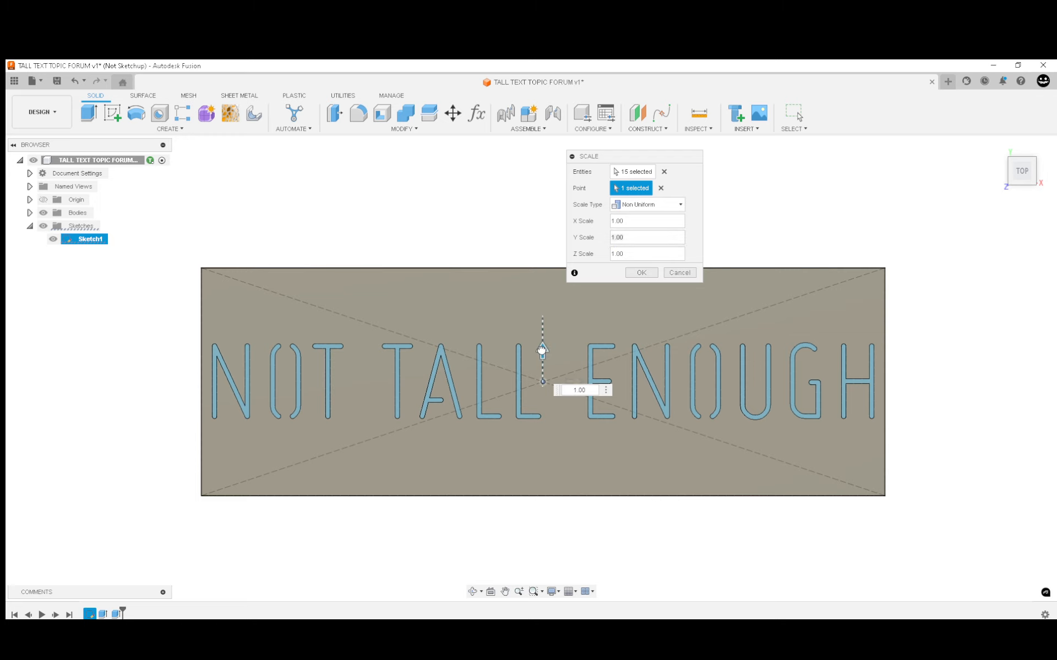
pyautogui.moveTo(542, 349); pyautogui.dragTo(549, 338)
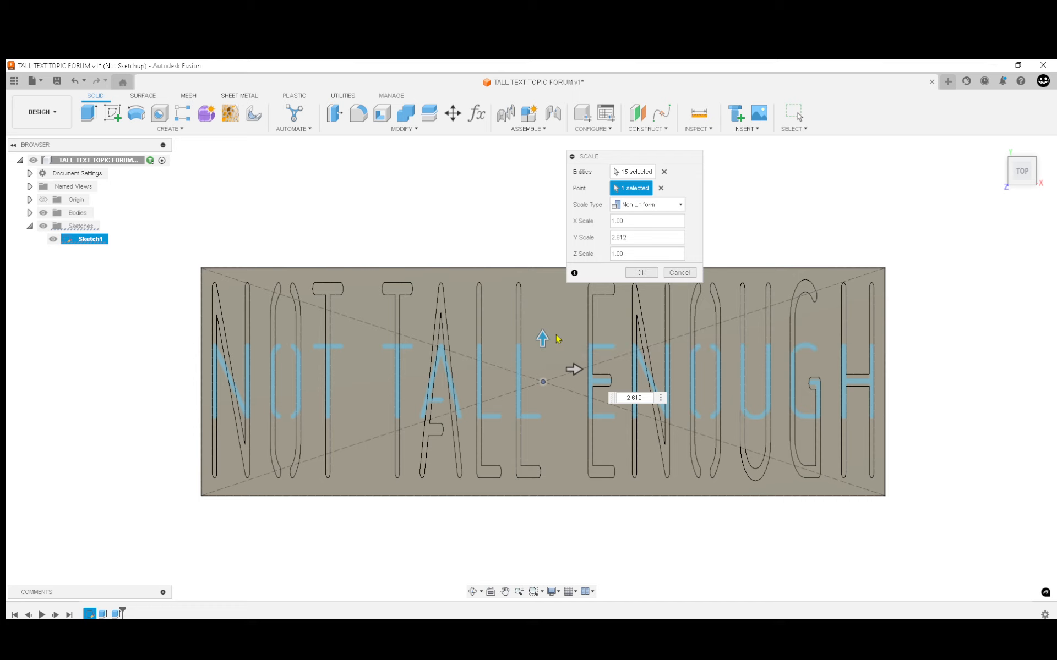
pyautogui.click(641, 272)
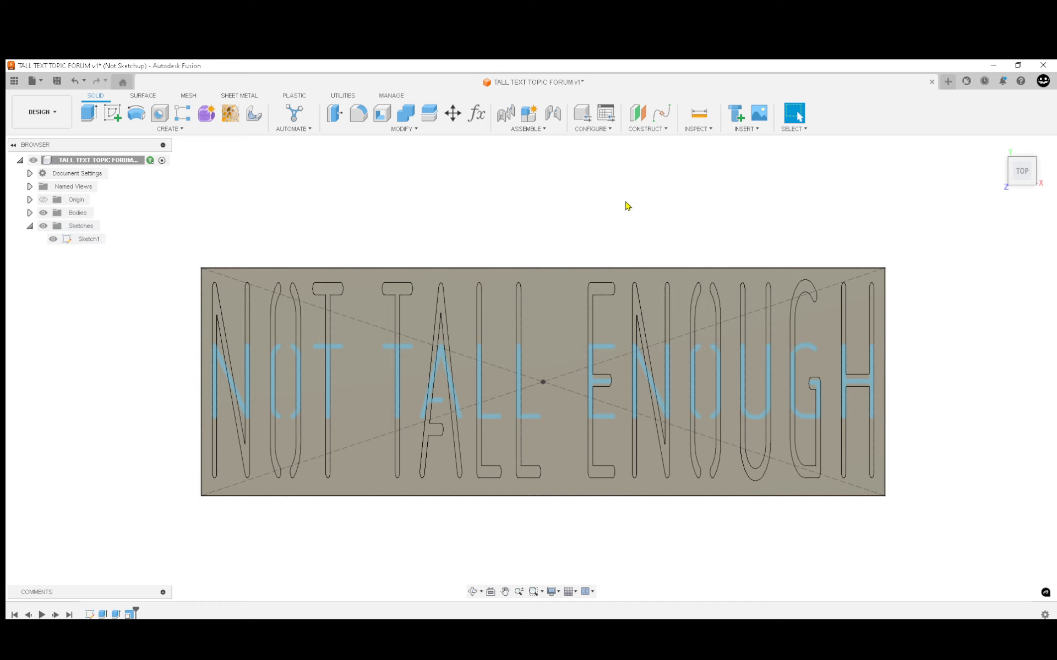
# Hide the sketches and cut all the letter bodies out of the sign plate with Combine
pyautogui.moveTo(604, 190); pyautogui.dragTo(561, 189, button='middle')
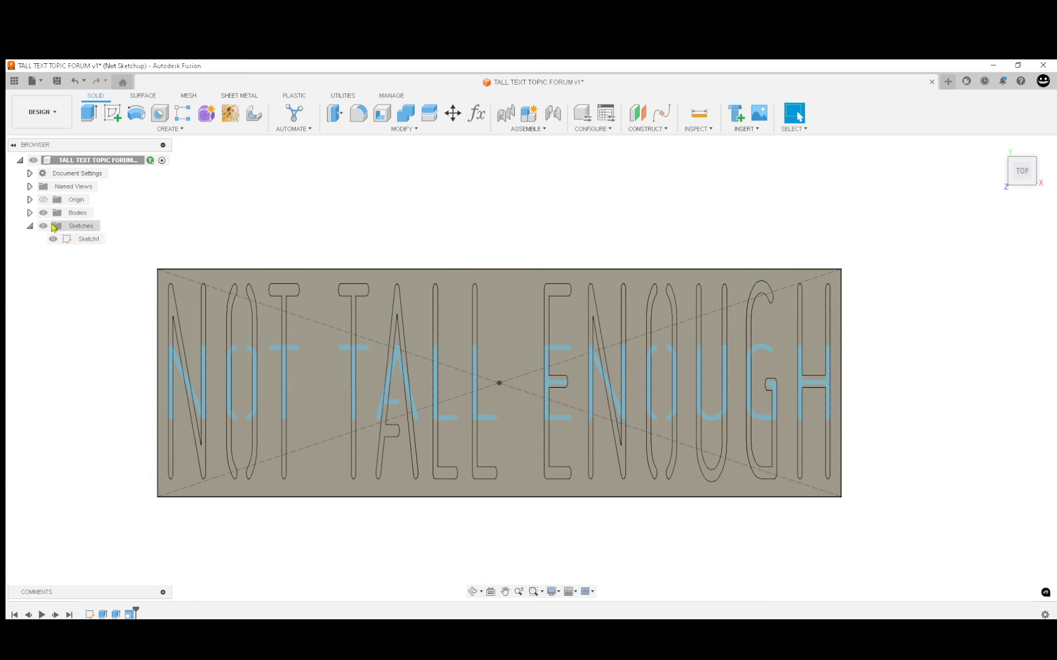
pyautogui.click(44, 227)
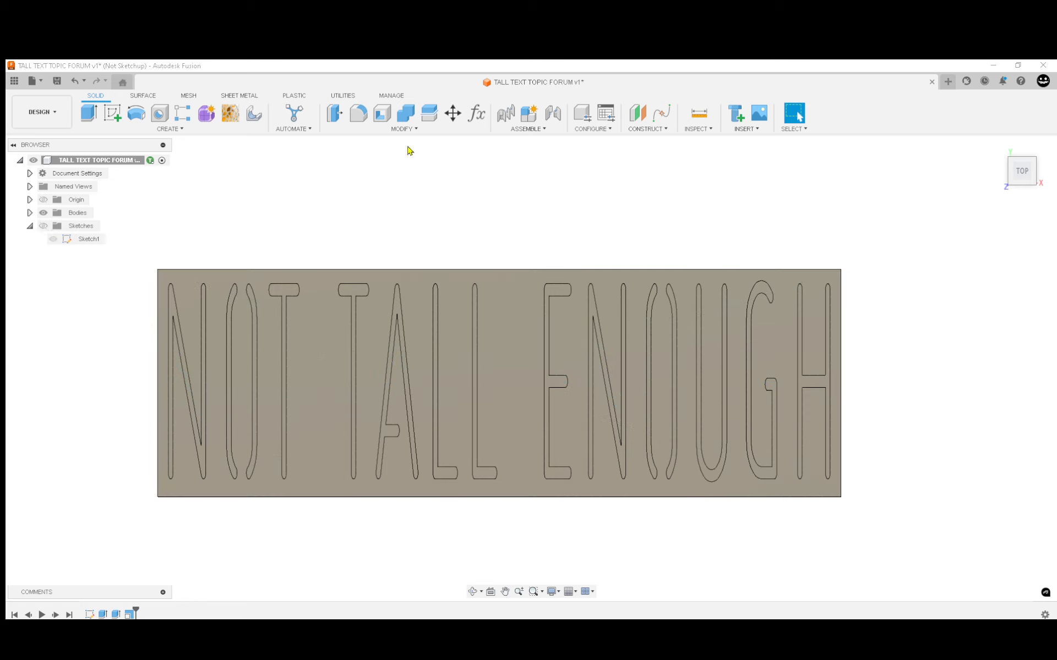
pyautogui.click(405, 114)
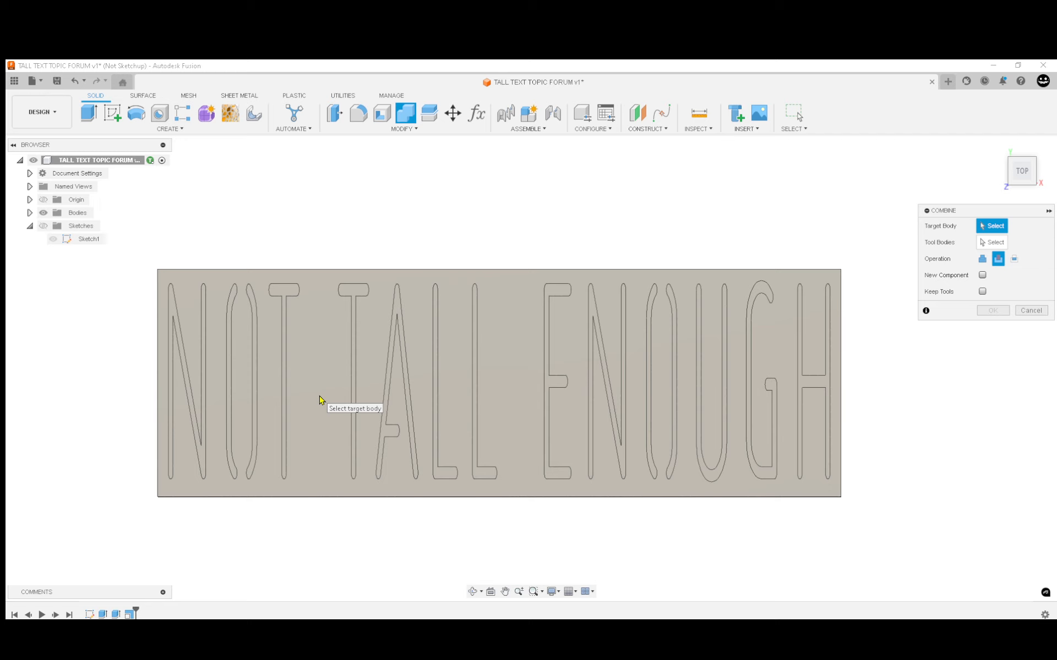
pyautogui.click(319, 400)
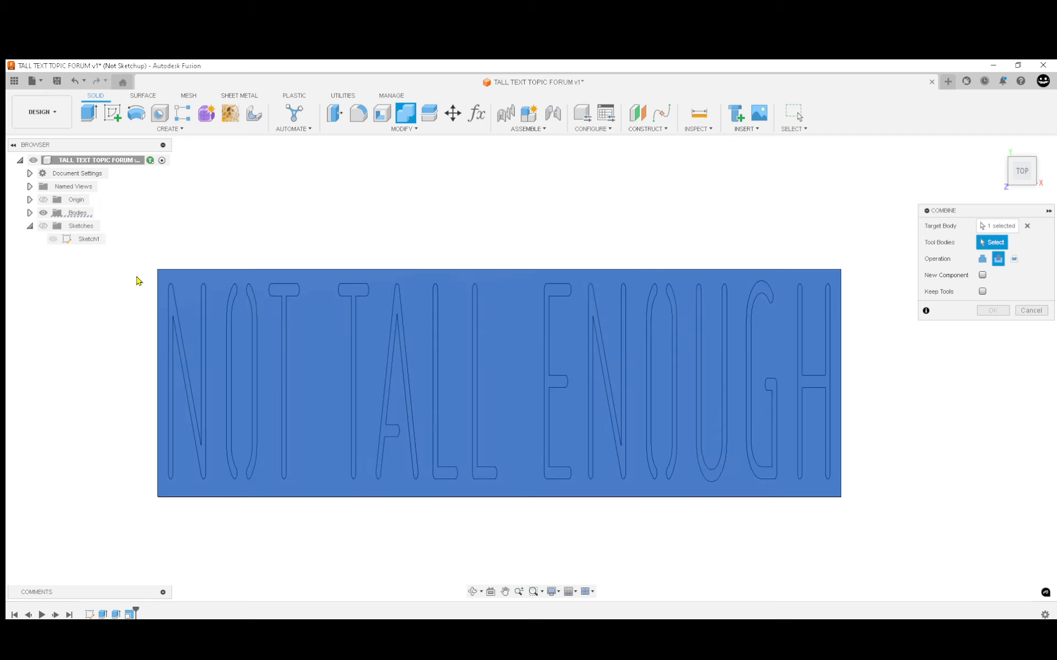
pyautogui.moveTo(136, 275); pyautogui.dragTo(888, 493)
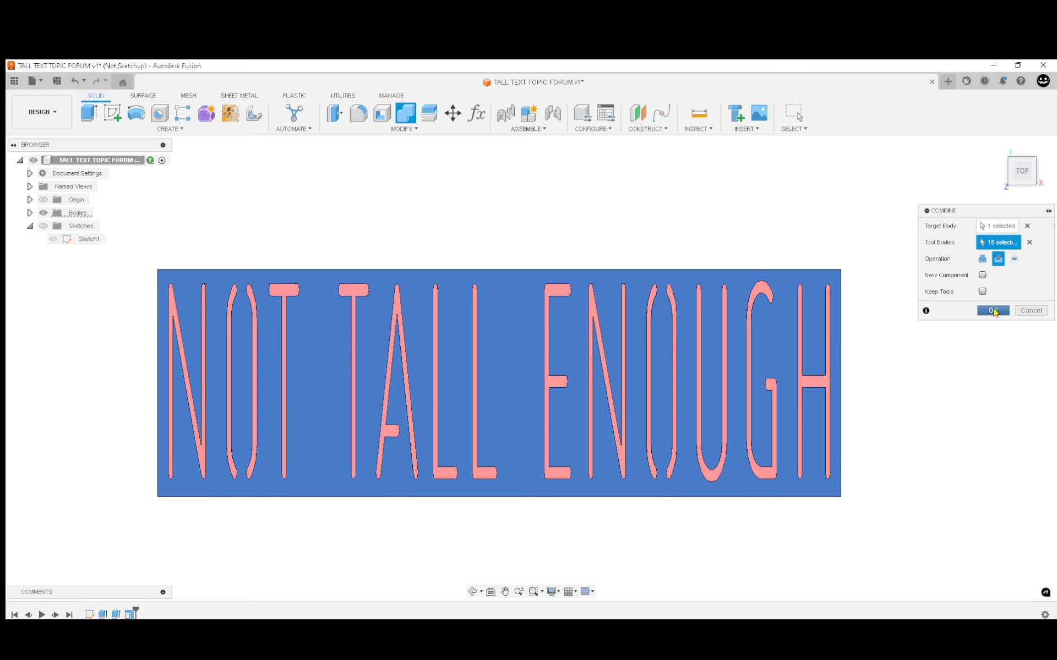
pyautogui.click(993, 311)
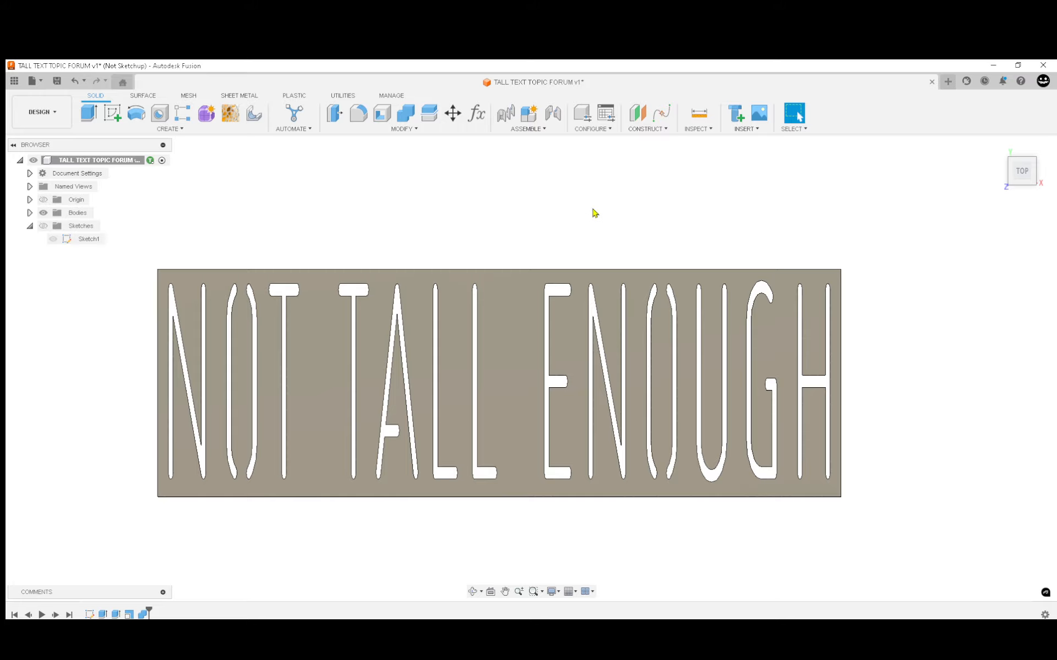
# Reopen the sign sketch for editing and change its text to NOW TALL ENOUGH
pyautogui.scroll(1, 581, 210)
pyautogui.scroll(-2, 580, 210)
pyautogui.moveTo(580, 209); pyautogui.dragTo(605, 204, button='middle')
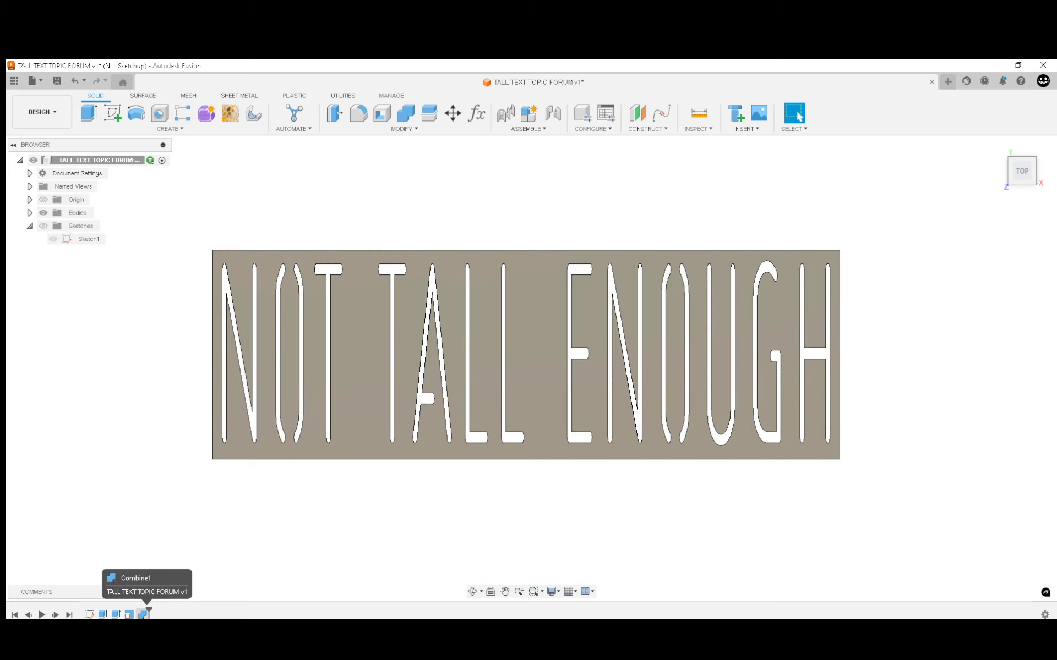
pyautogui.rightClick(95, 615)
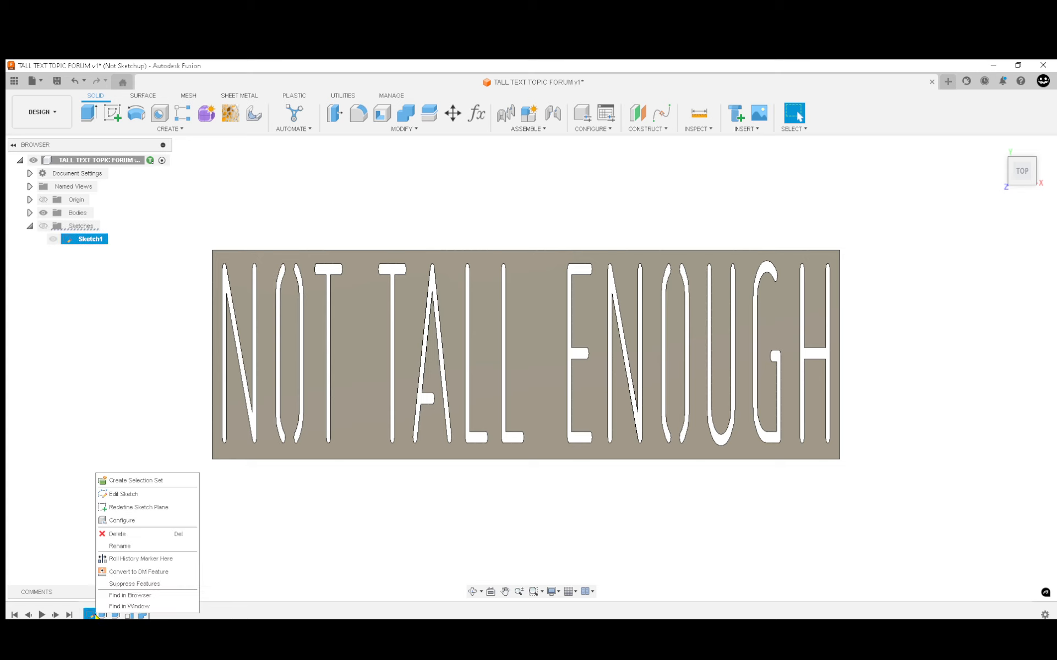
pyautogui.click(124, 494)
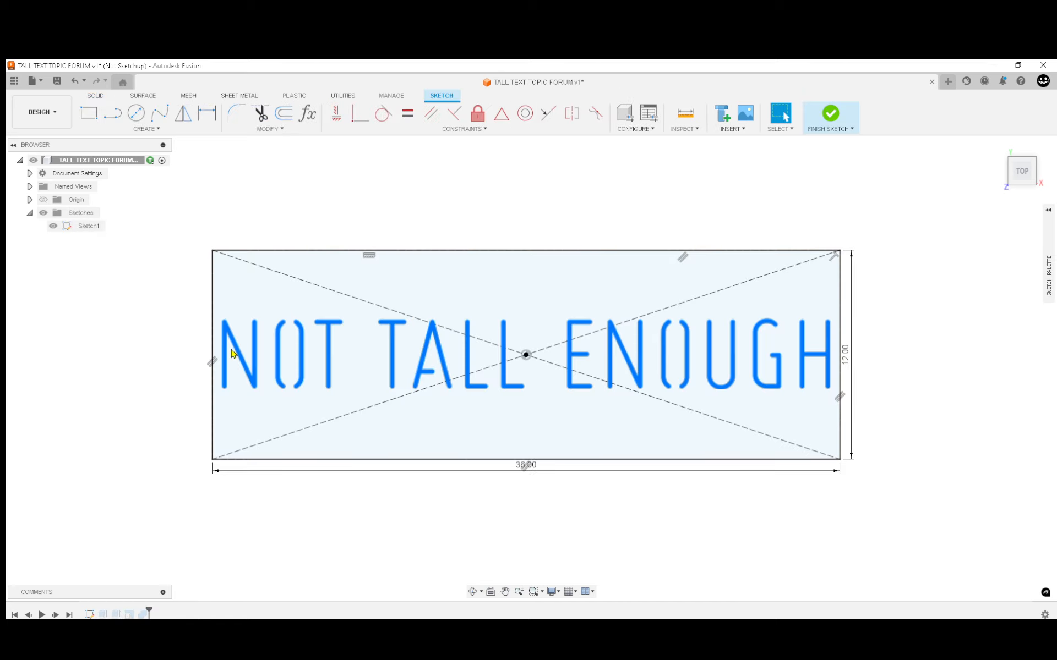
pyautogui.doubleClick(237, 351)
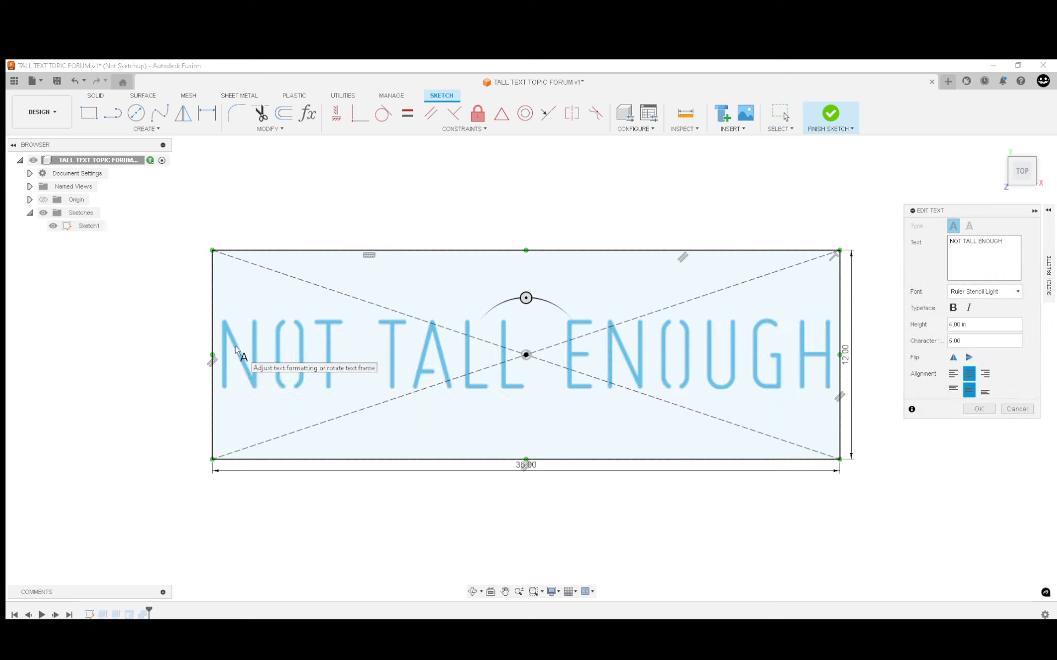
pyautogui.click(958, 242)
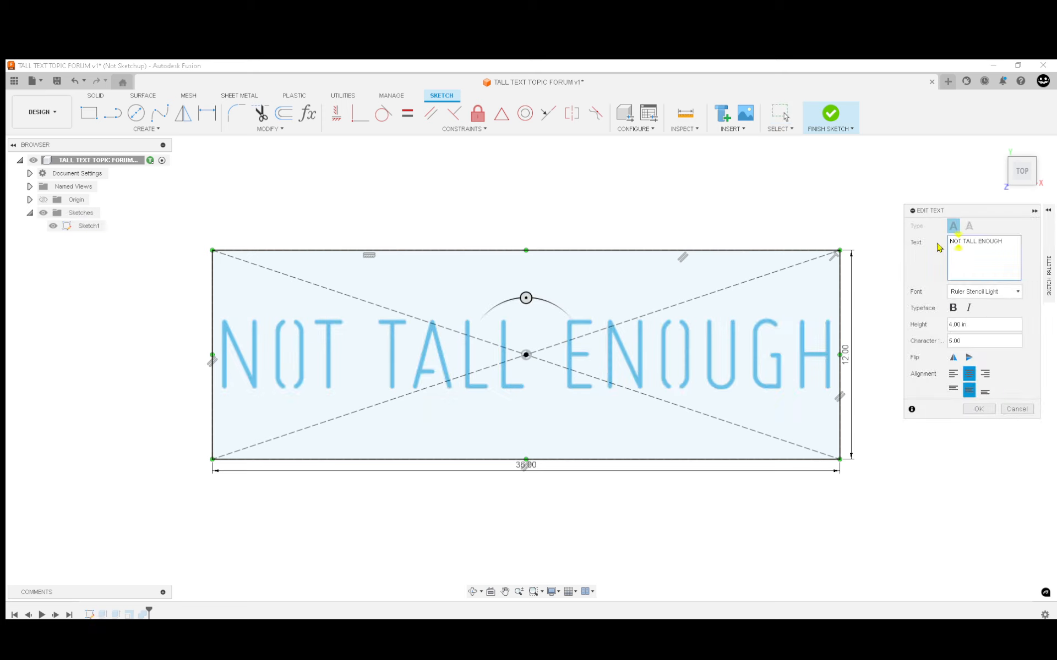
pyautogui.press('Delete')
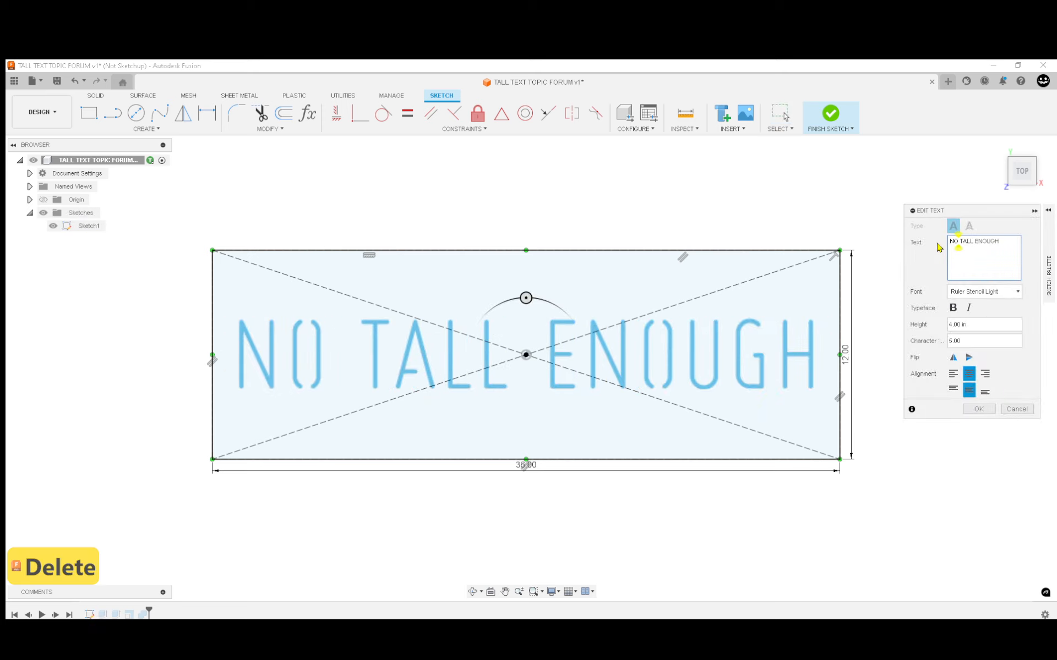
pyautogui.write('W')
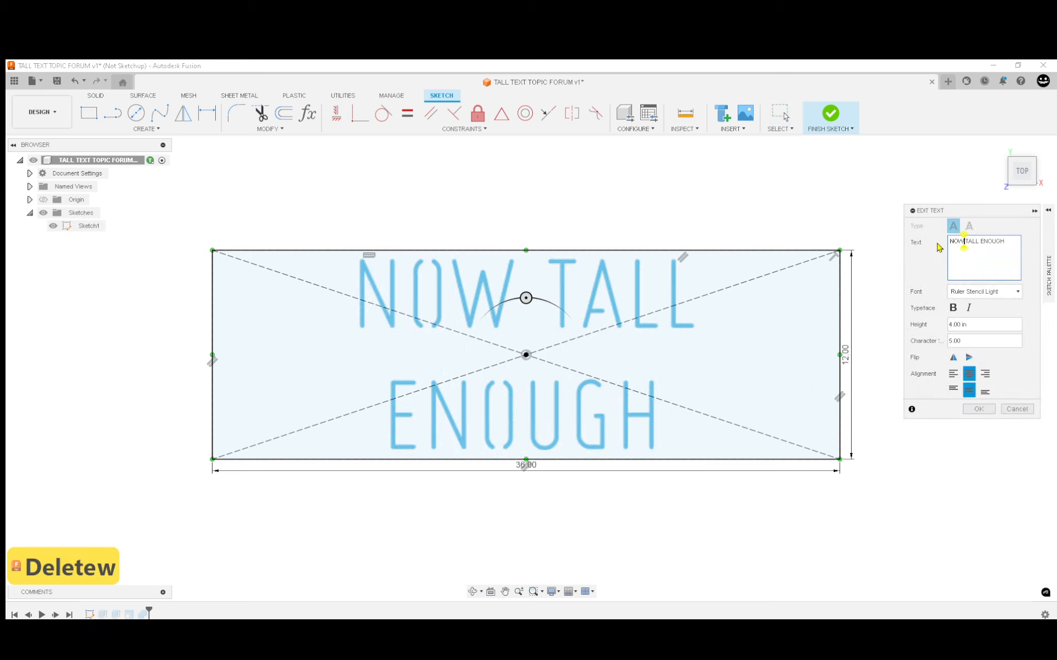
# Set the sketch text height to 3.76 in and finish the sketch to update the cut-out letters
pyautogui.click(952, 324)
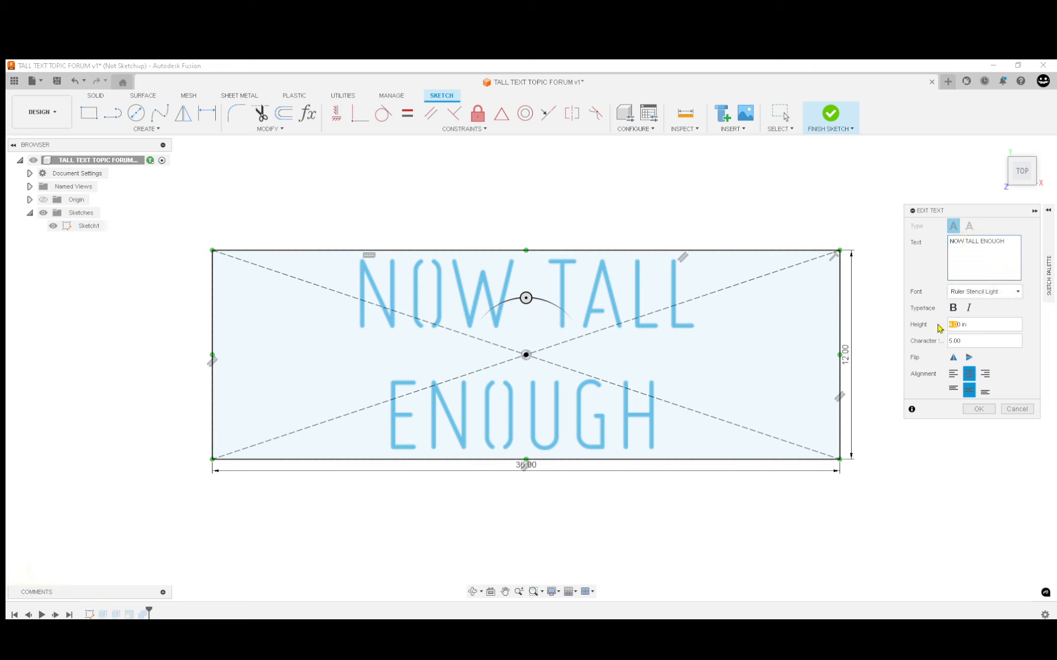
pyautogui.write('3.76')
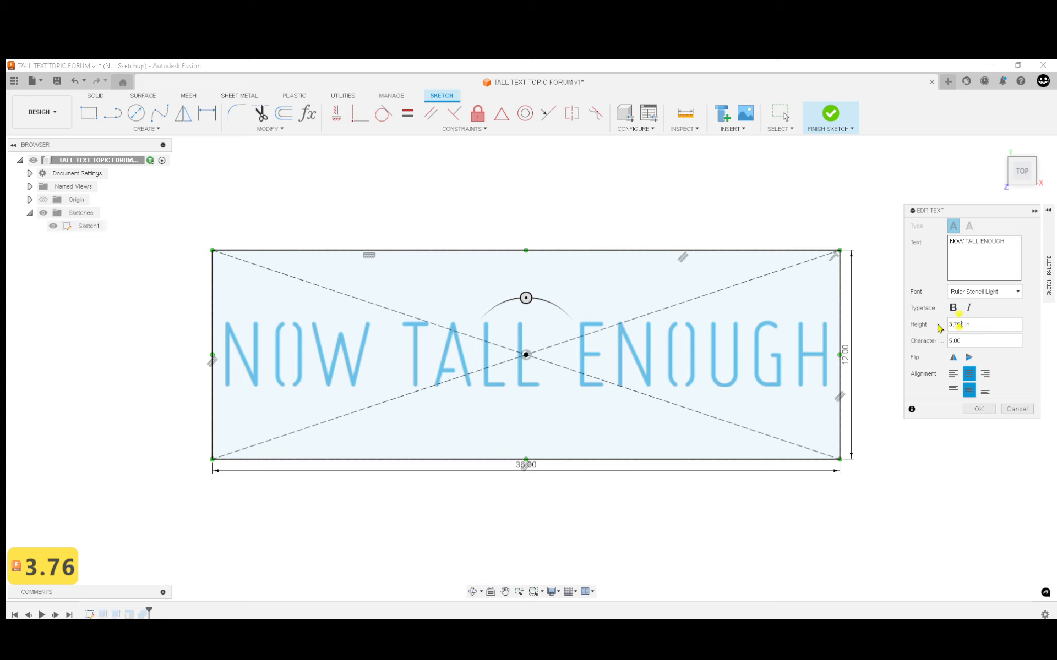
pyautogui.click(983, 410)
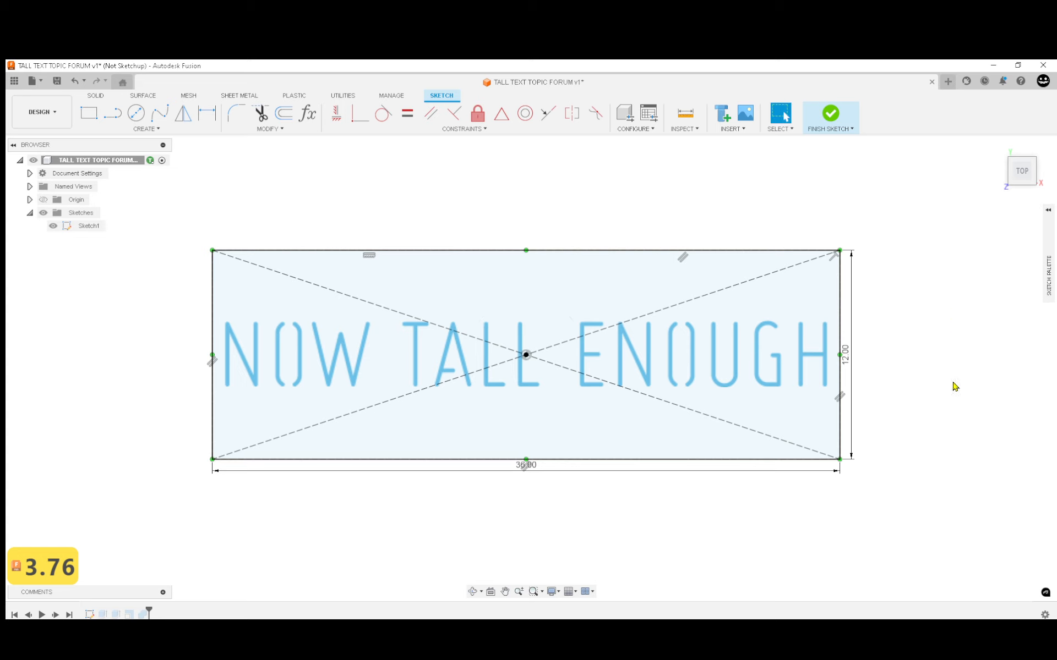
pyautogui.click(833, 119)
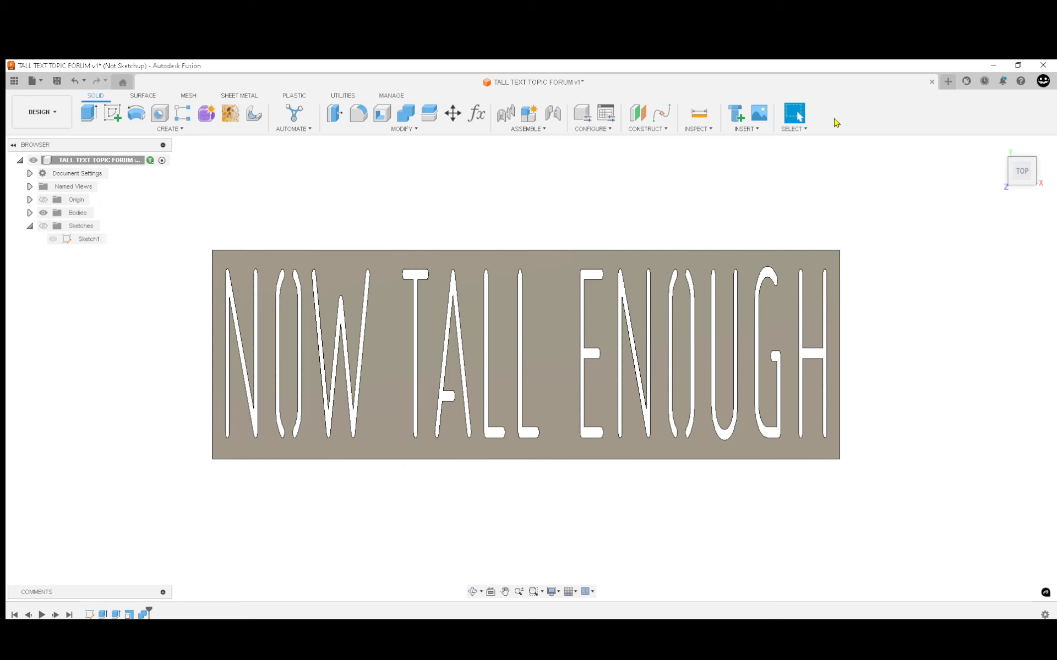
# Inspect the updated sign up close and switch to the maxresdefault.jpg picture in the image viewer
pyautogui.scroll(2, 891, 275)
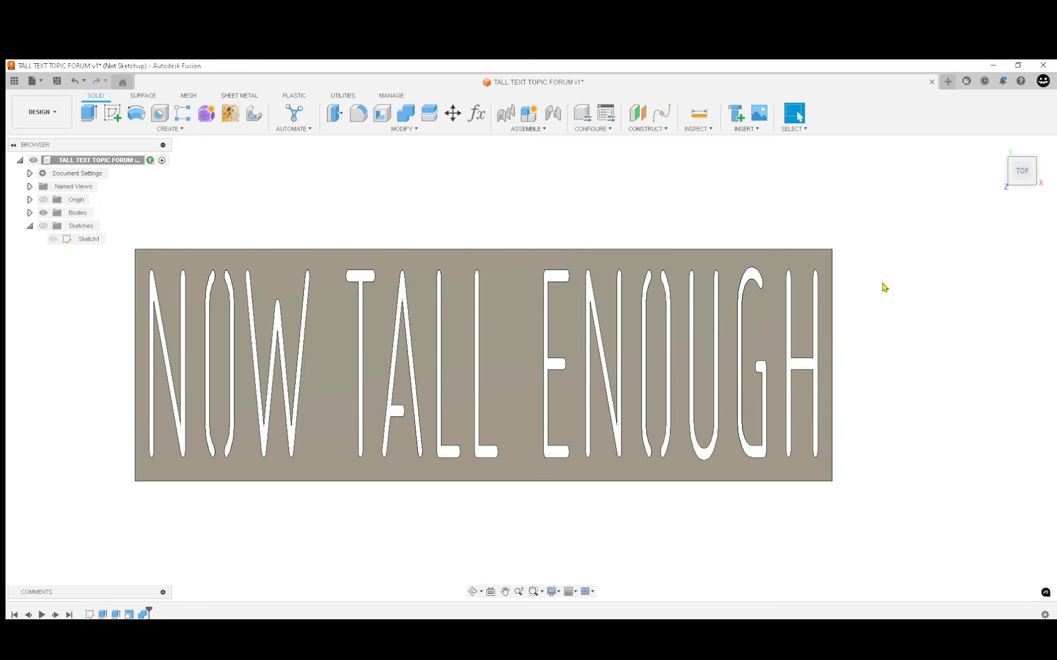
pyautogui.moveTo(881, 288); pyautogui.dragTo(924, 297, button='middle')
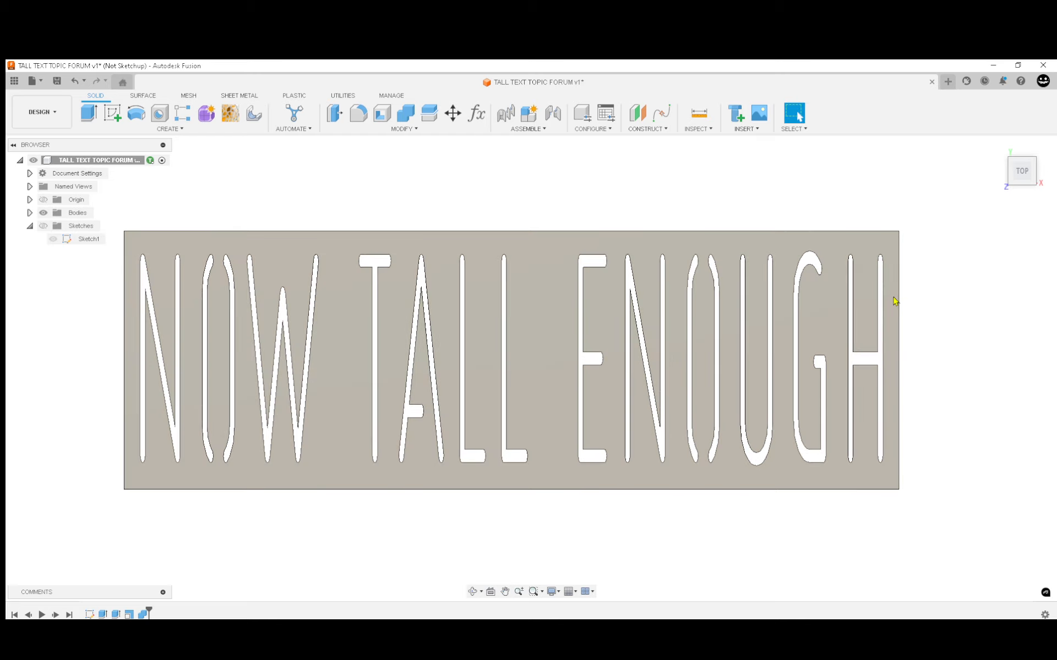
pyautogui.click(296, 627)
pyautogui.moveTo(305, 630)
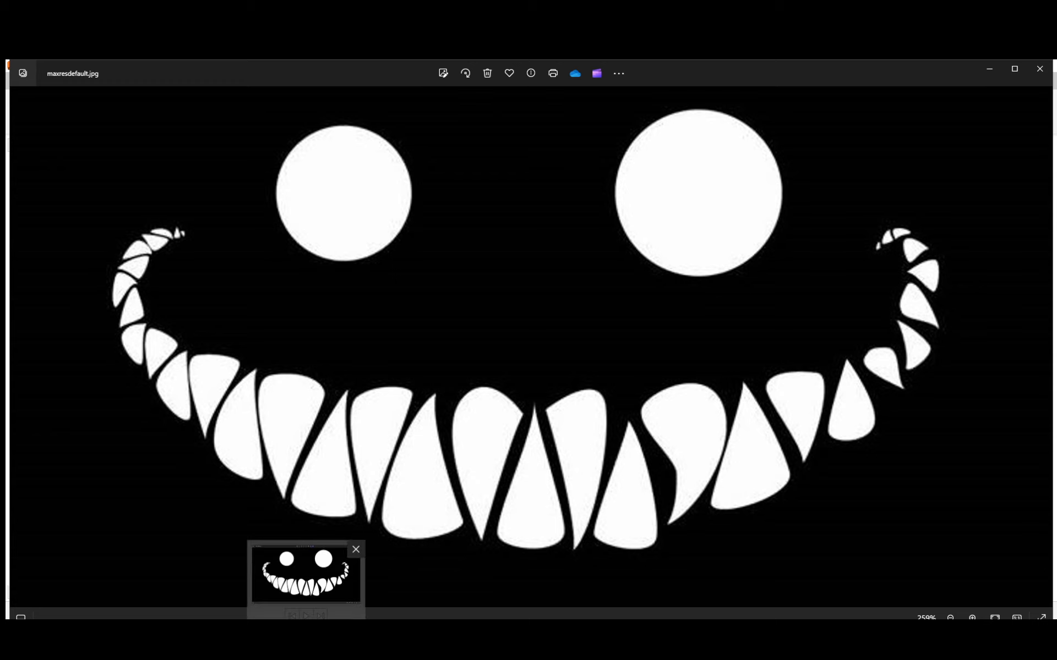